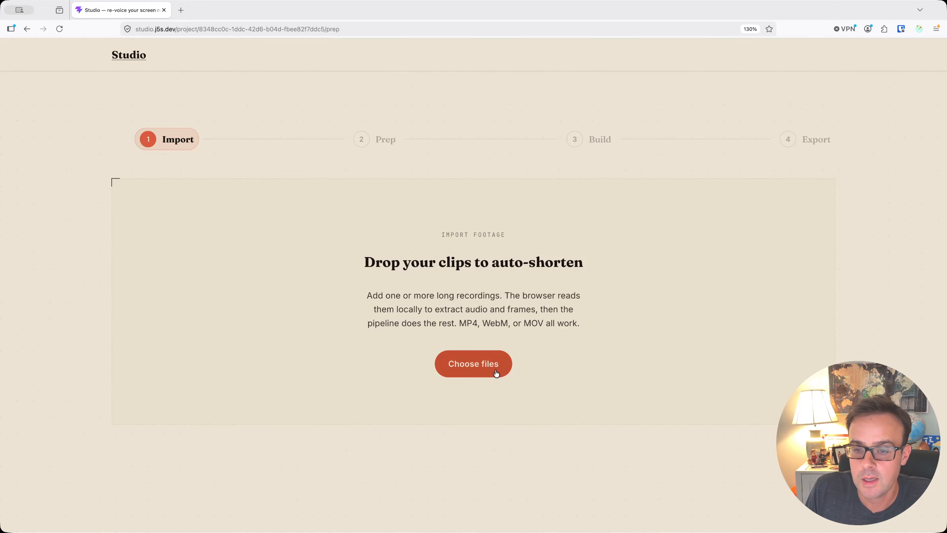
click(481, 368)
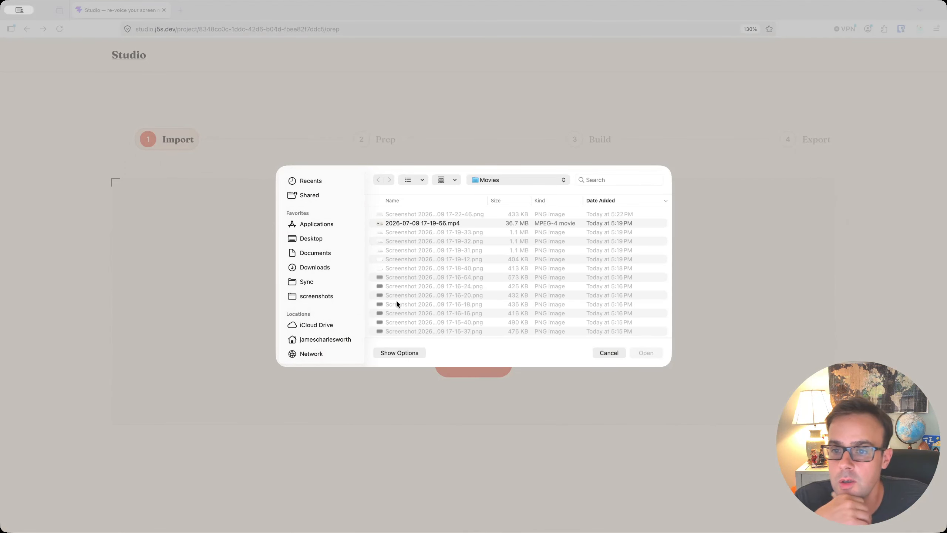
scroll(397, 302, down, 10)
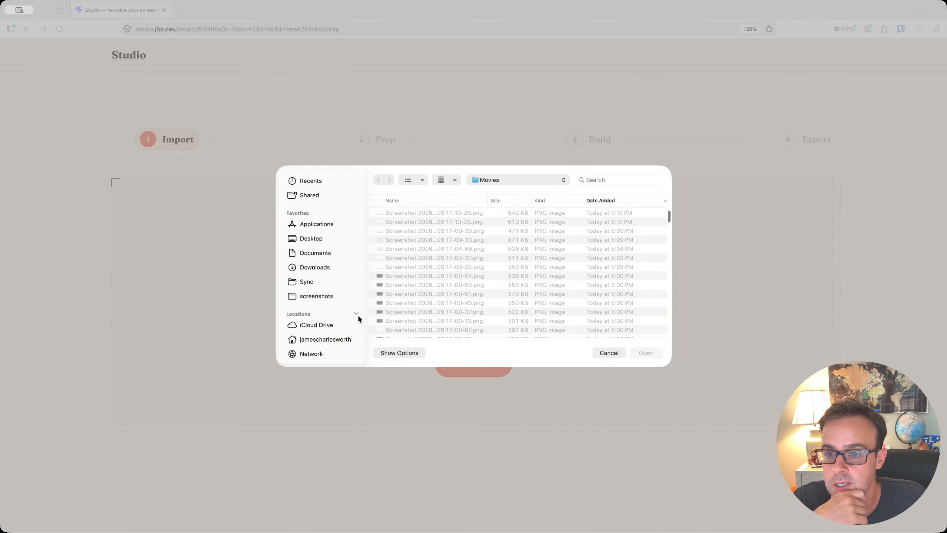
click(322, 339)
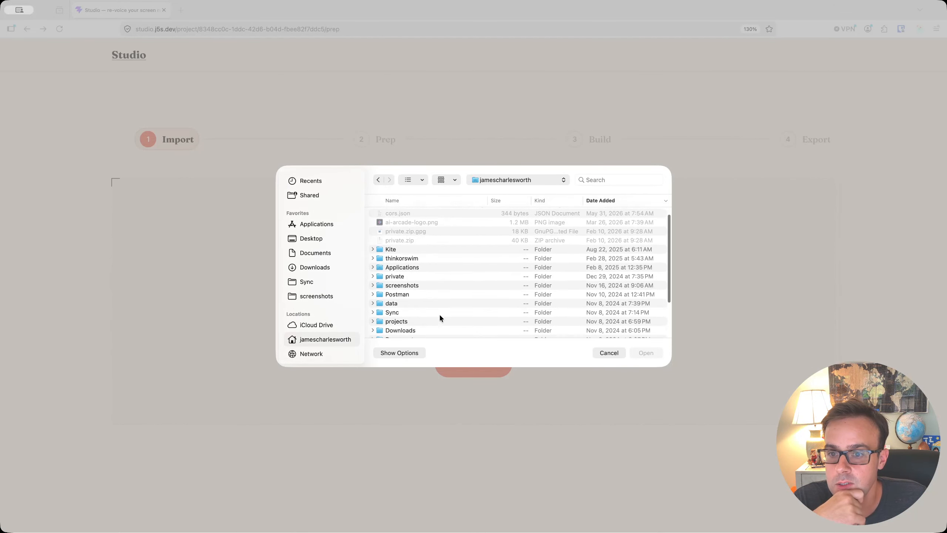
scroll(440, 315, down, 5)
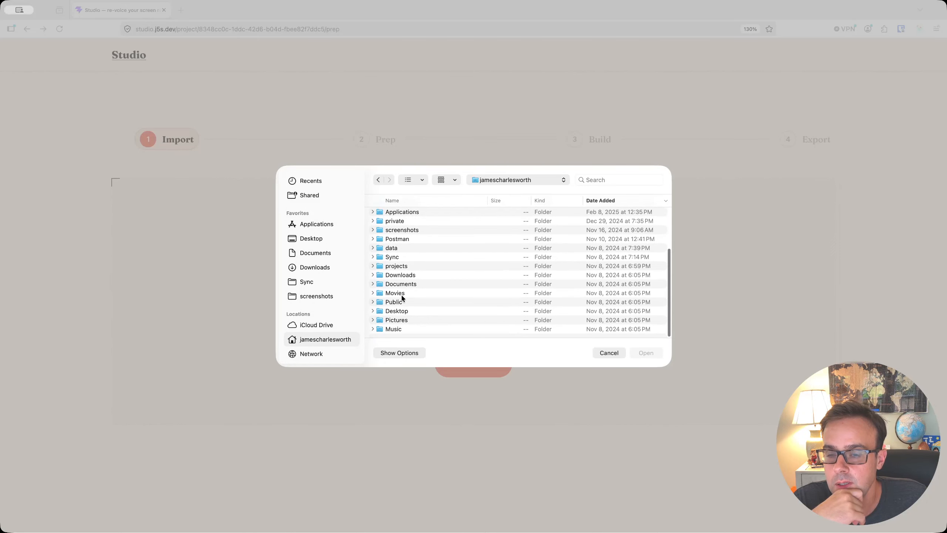
click(372, 293)
scroll(439, 305, down, 3)
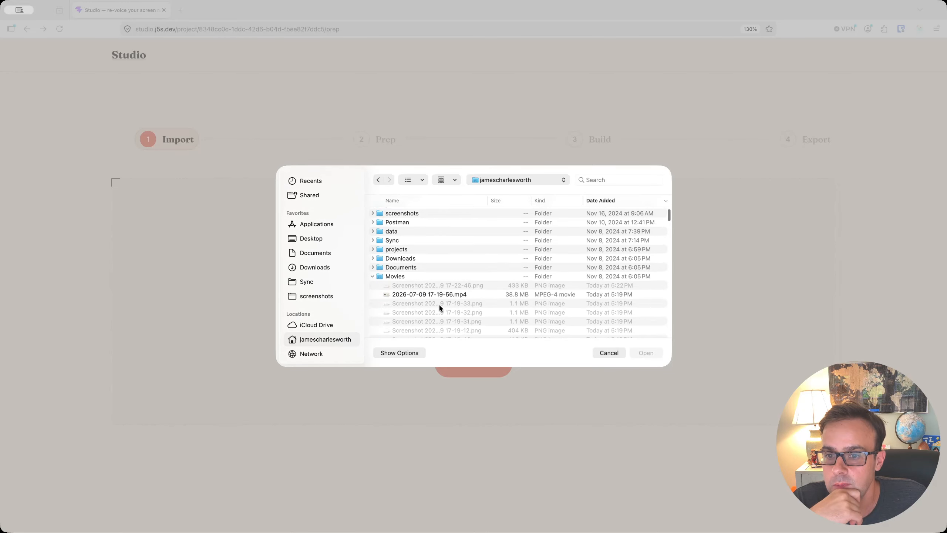
key(Escape)
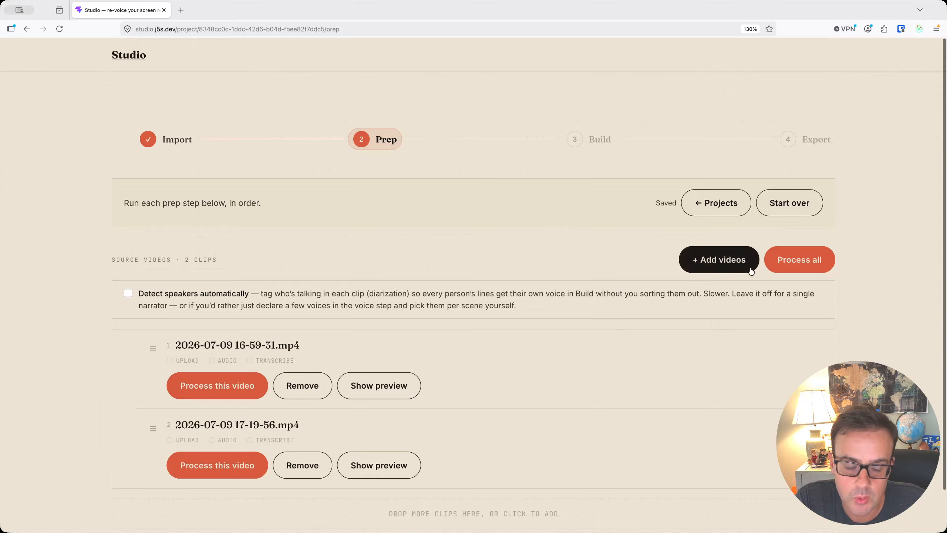
Step: Process all the imported source videos in one run
click(817, 265)
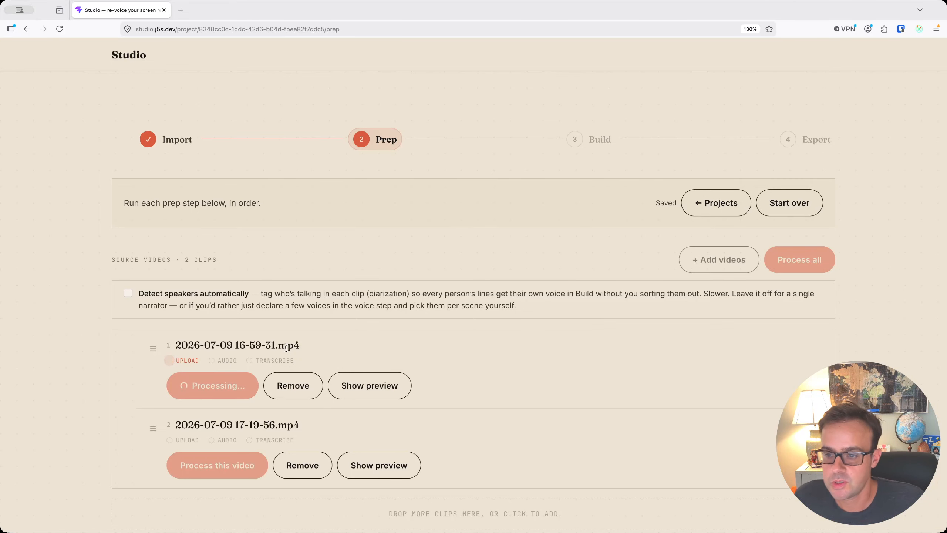
scroll(391, 353, down, 2)
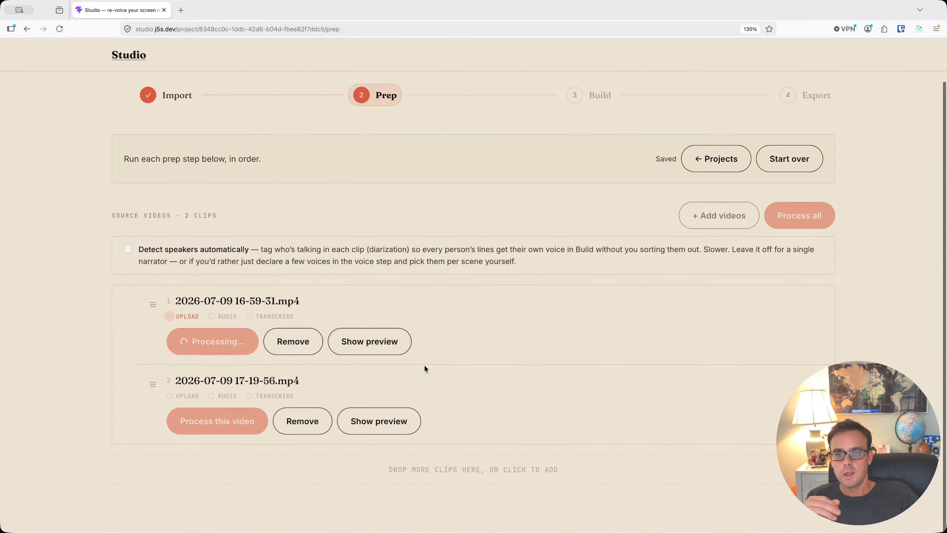
scroll(437, 355, up, 2)
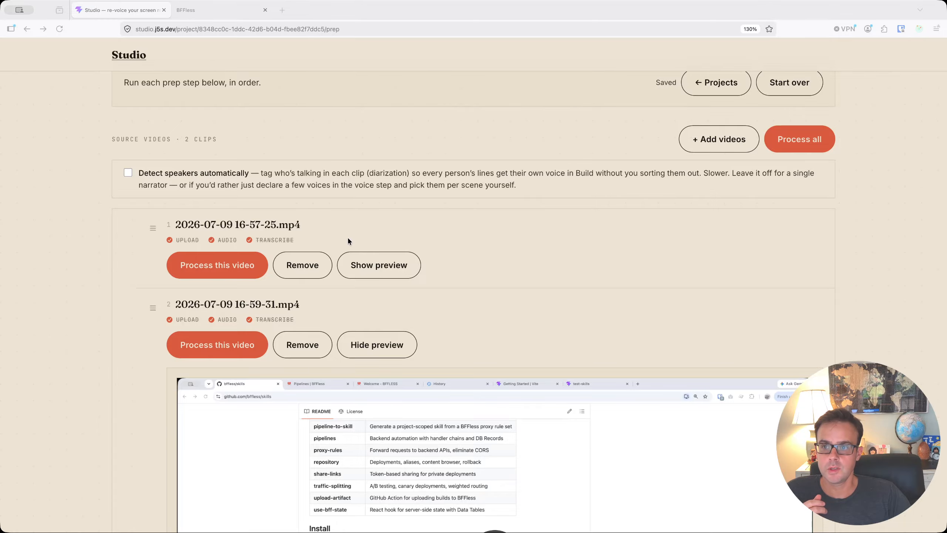
scroll(348, 240, up, 3)
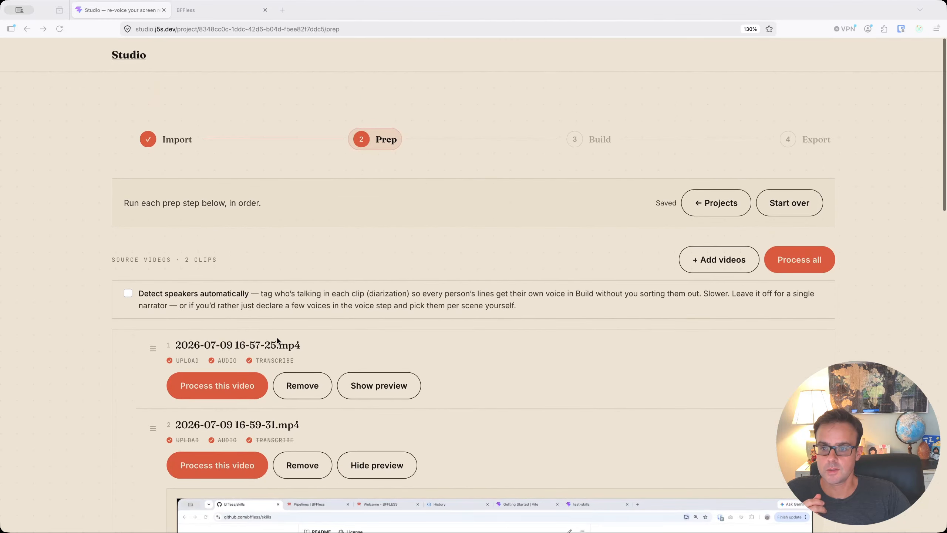
scroll(208, 400, down, 10)
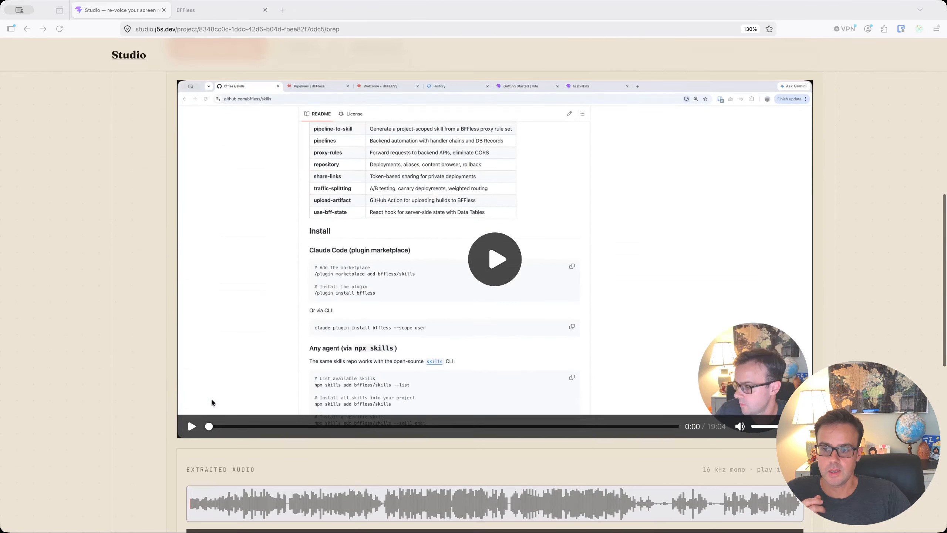
scroll(181, 399, down, 2)
scroll(181, 400, up, 5)
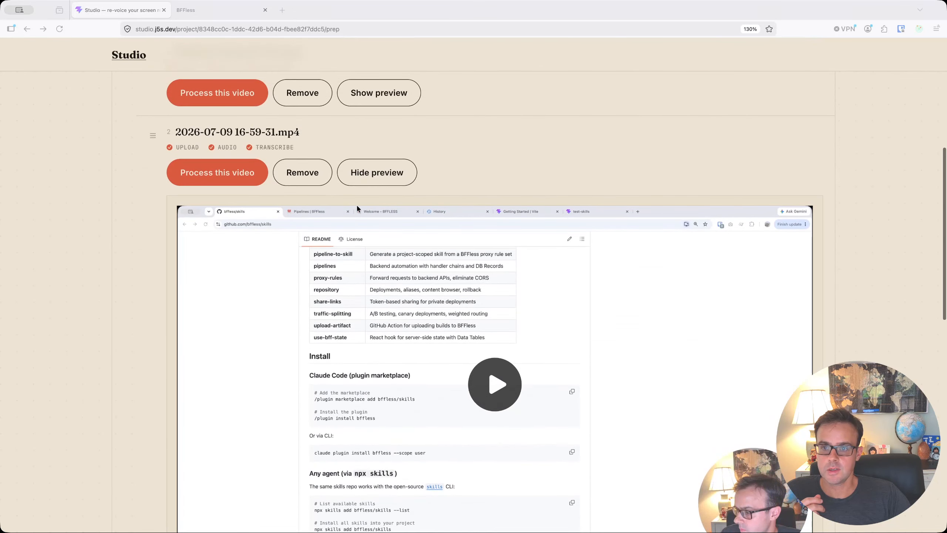
scroll(261, 354, down, 2)
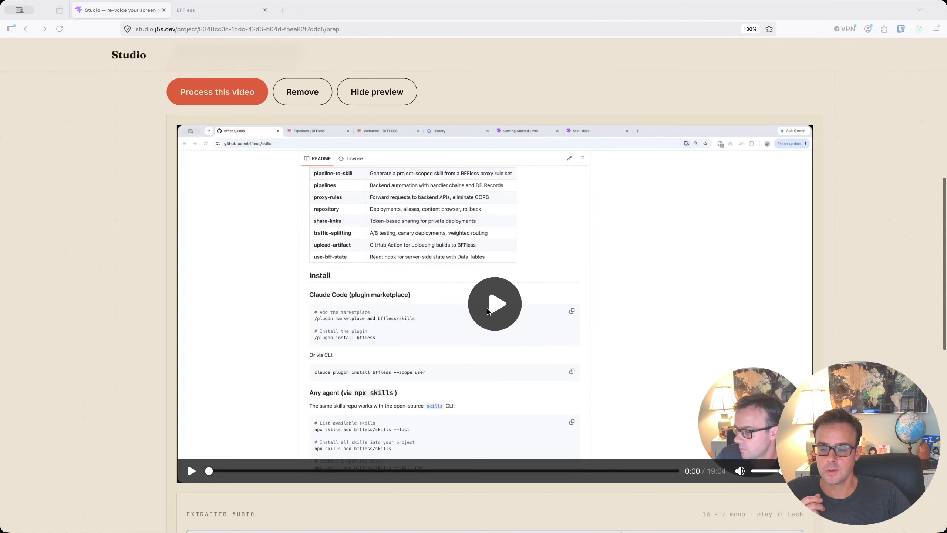
scroll(469, 276, up, 5)
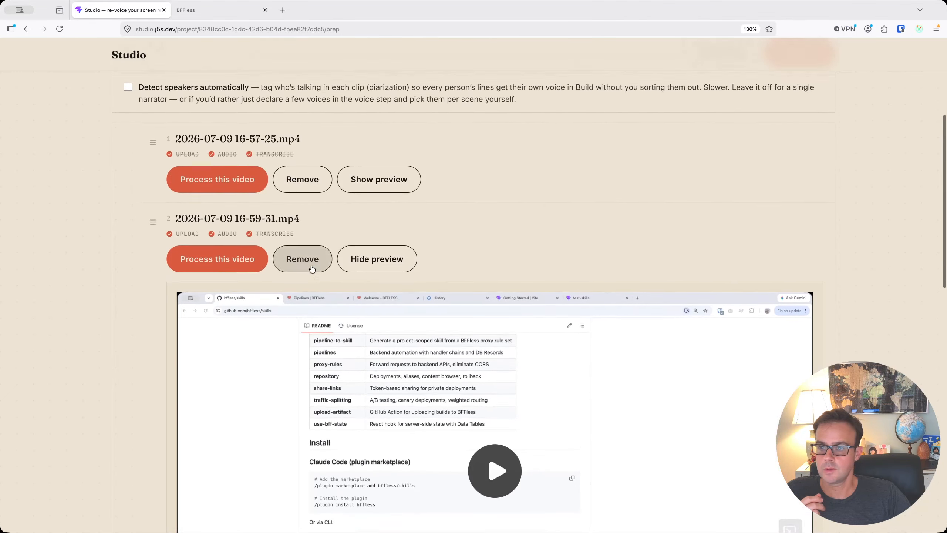
click(376, 212)
scroll(452, 346, down, 4)
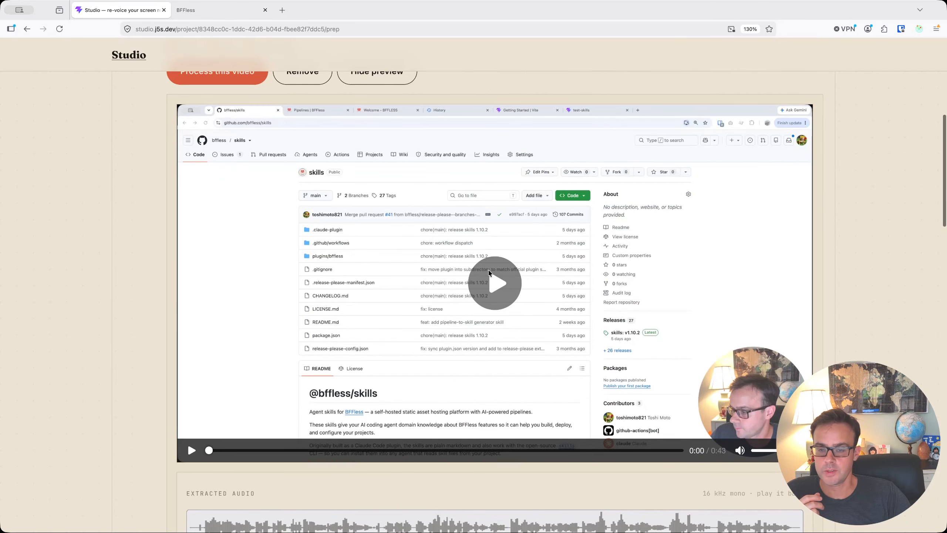
click(498, 288)
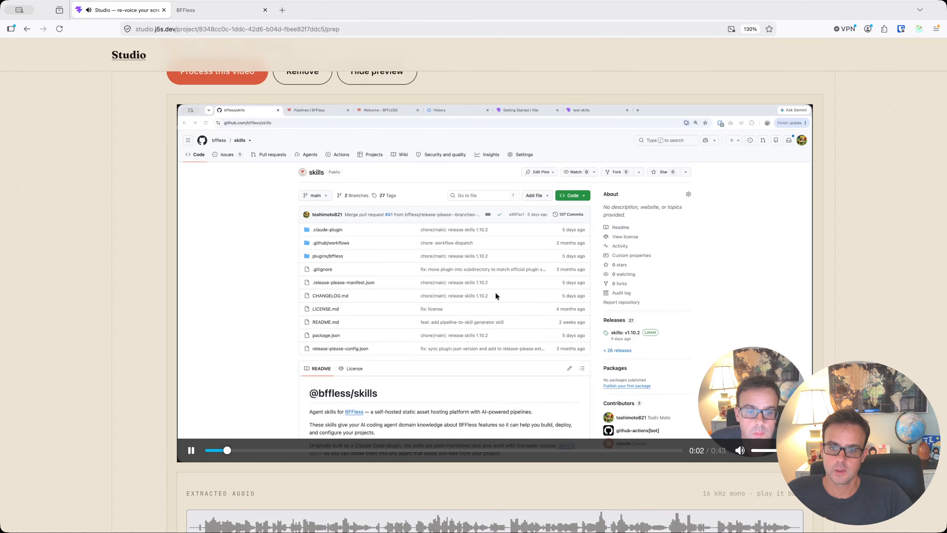
click(495, 290)
scroll(411, 220, up, 2)
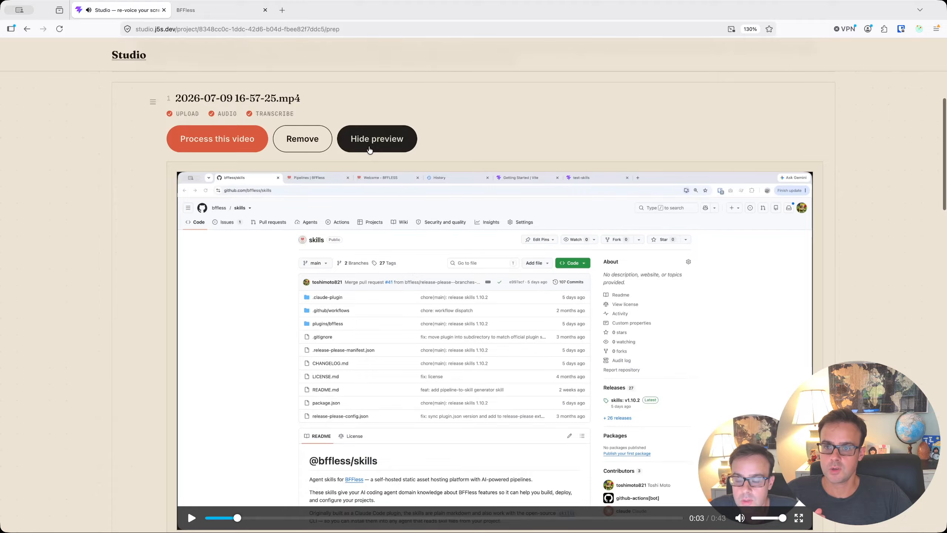
click(377, 138)
scroll(433, 300, down, 3)
scroll(447, 342, up, 1)
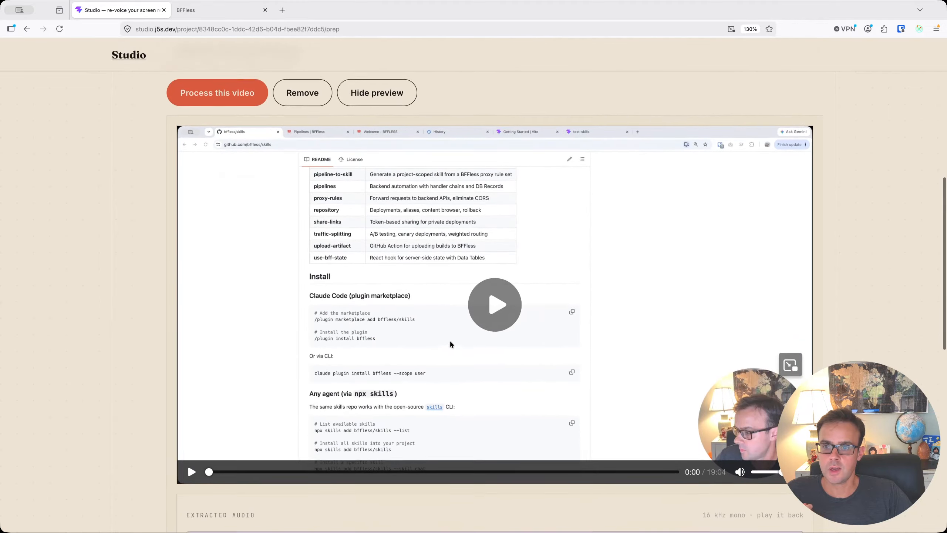
scroll(470, 324, up, 1)
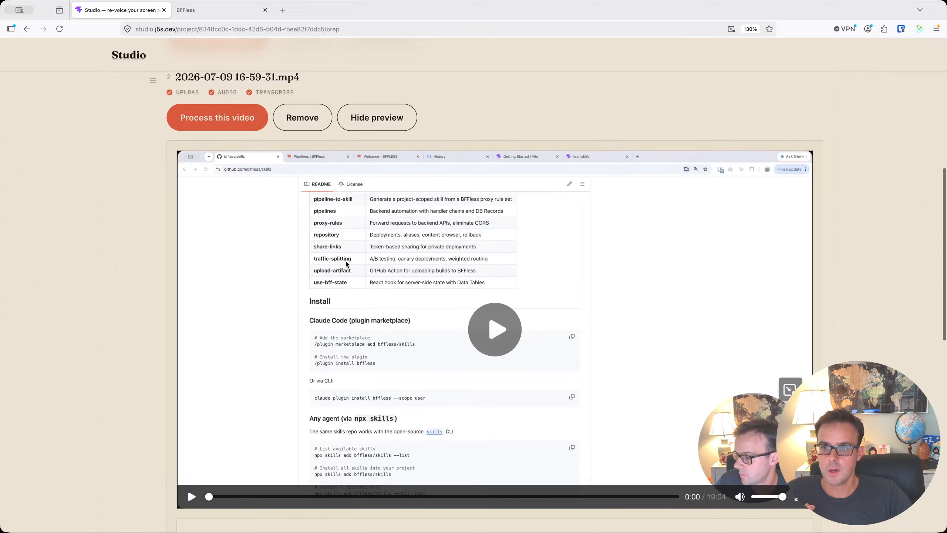
scroll(164, 209, down, 3)
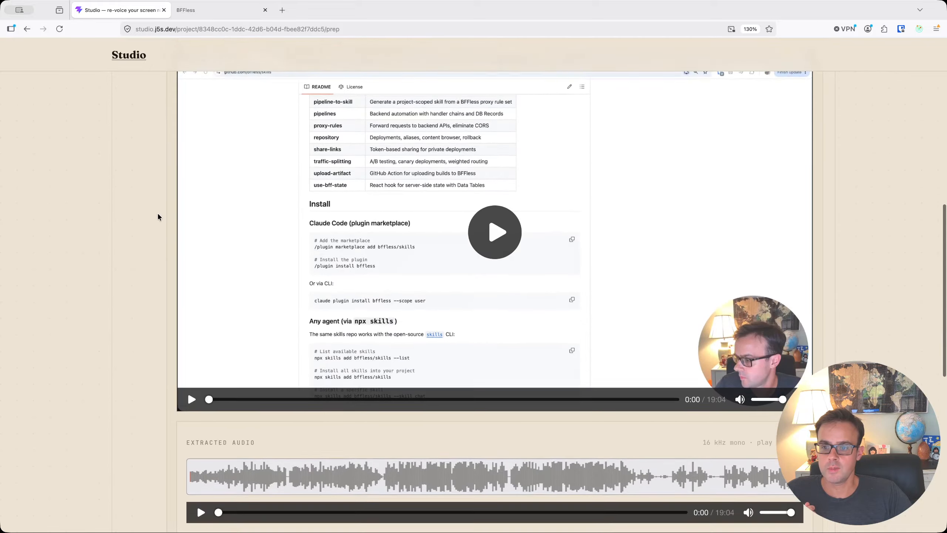
scroll(374, 469, down, 3)
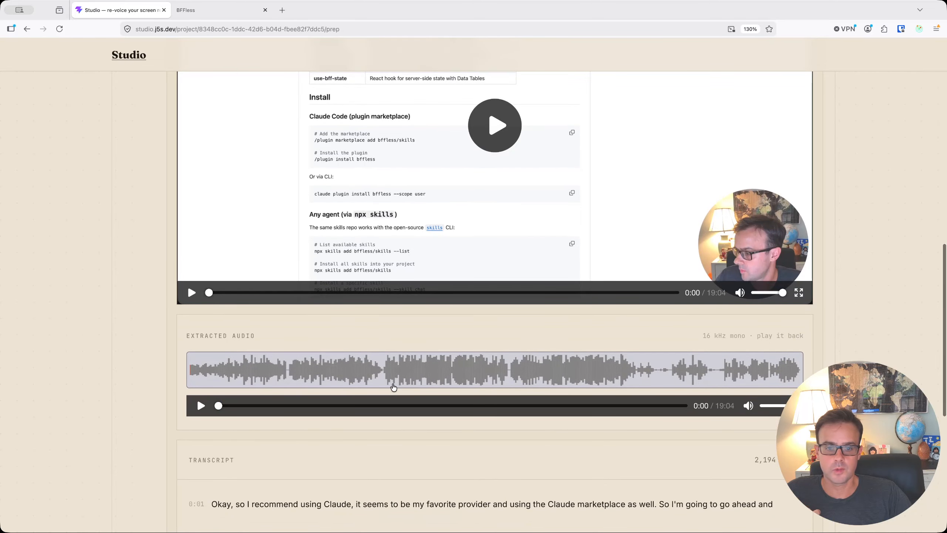
scroll(410, 390, down, 3)
scroll(436, 390, down, 15)
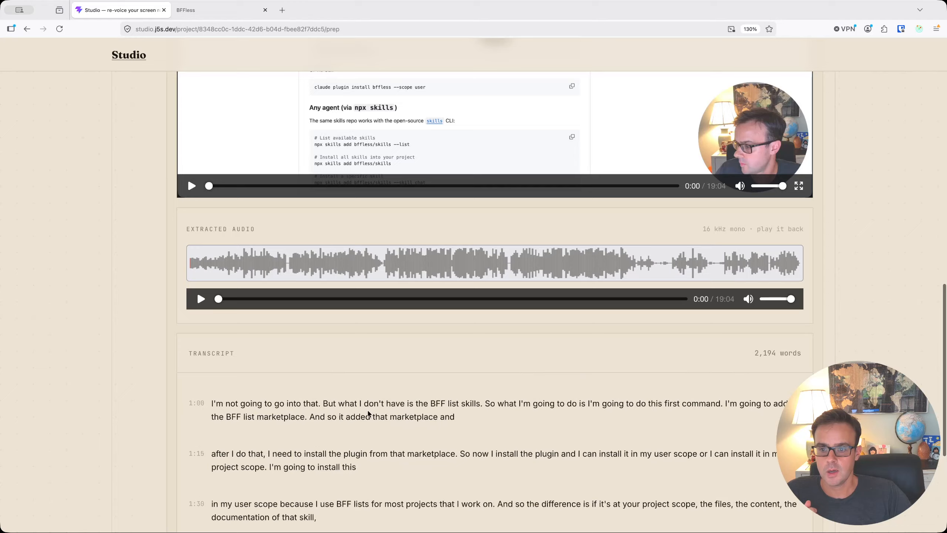
scroll(124, 395, down, 5)
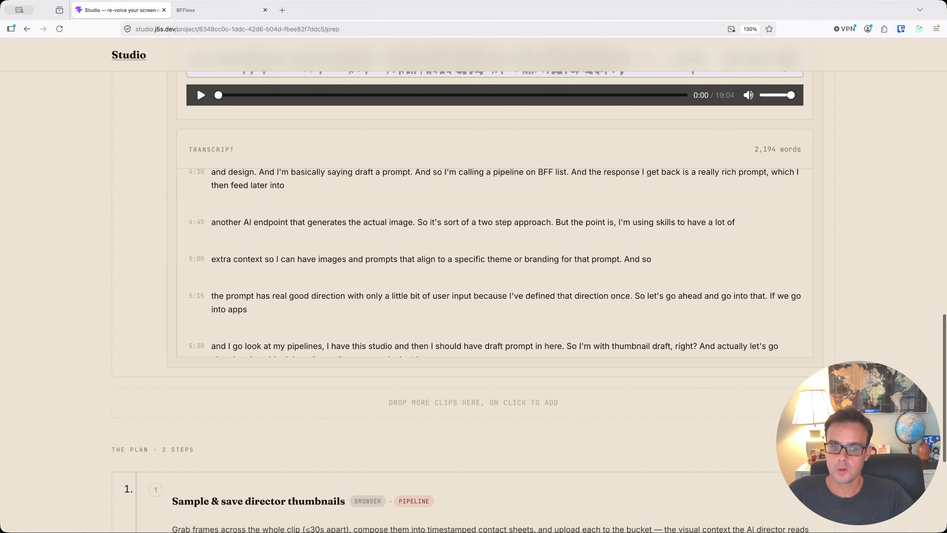
Step: Generate the director thumbnails and review the resulting contact sheets through the last one
scroll(348, 423, down, 6)
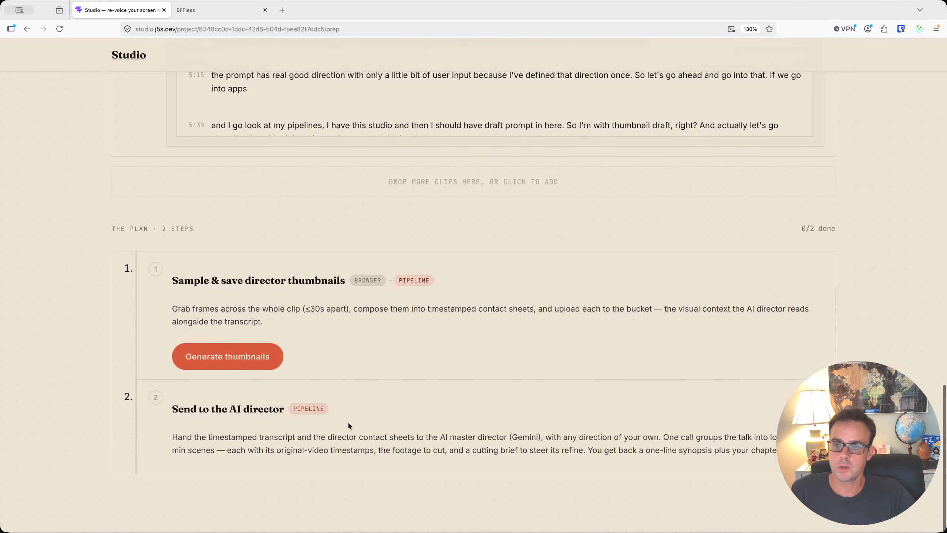
click(241, 359)
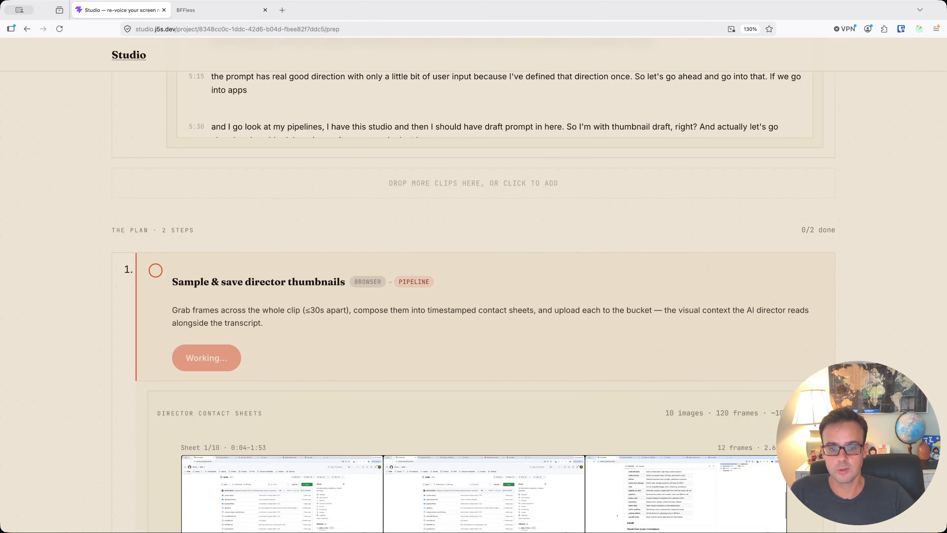
scroll(448, 398, down, 5)
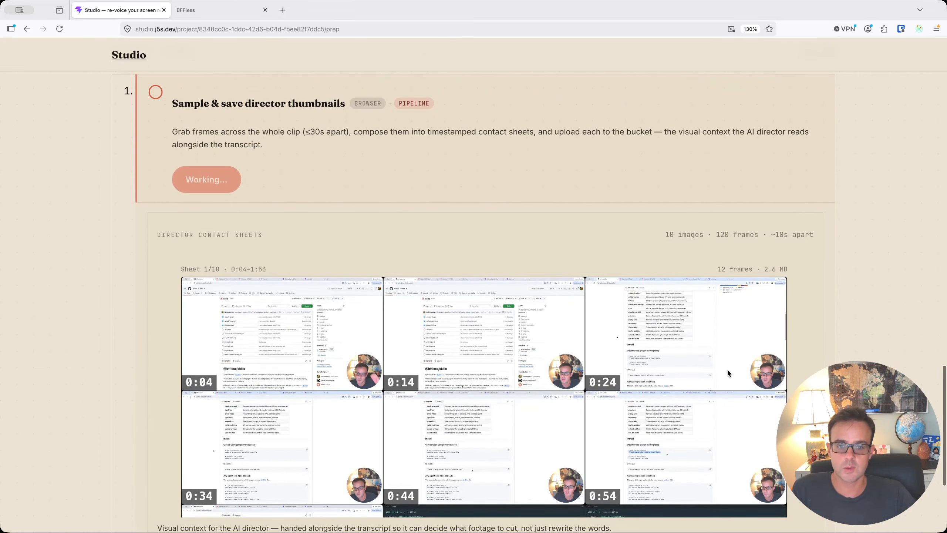
scroll(486, 372, down, 5)
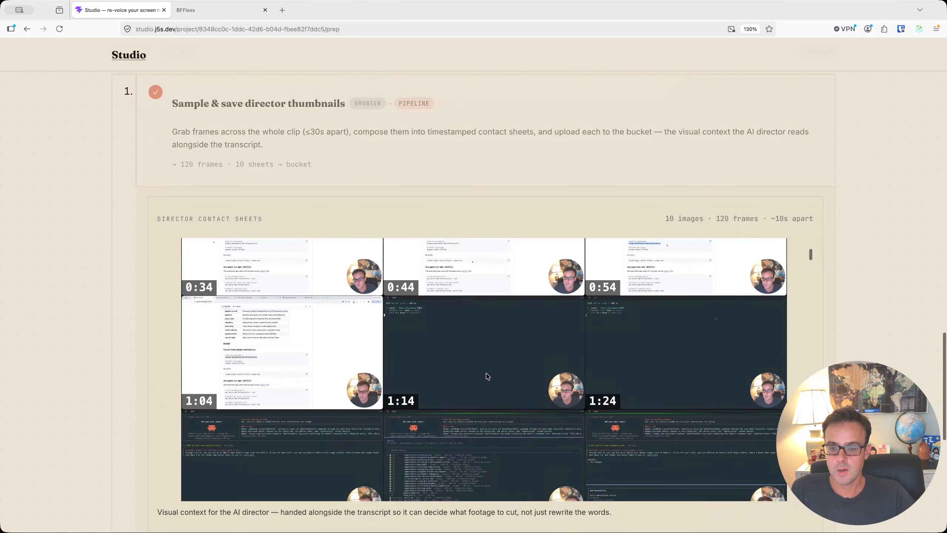
scroll(485, 373, down, 10)
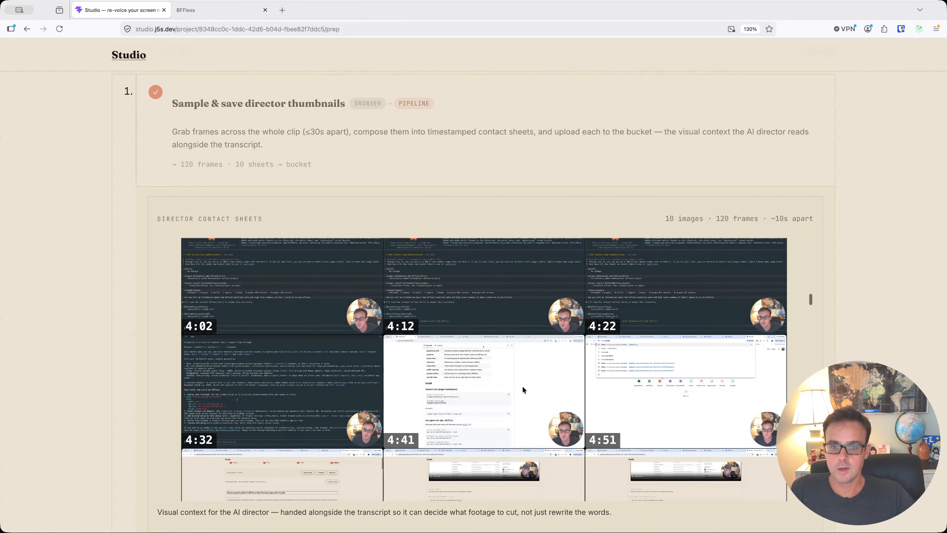
scroll(546, 399, down, 10)
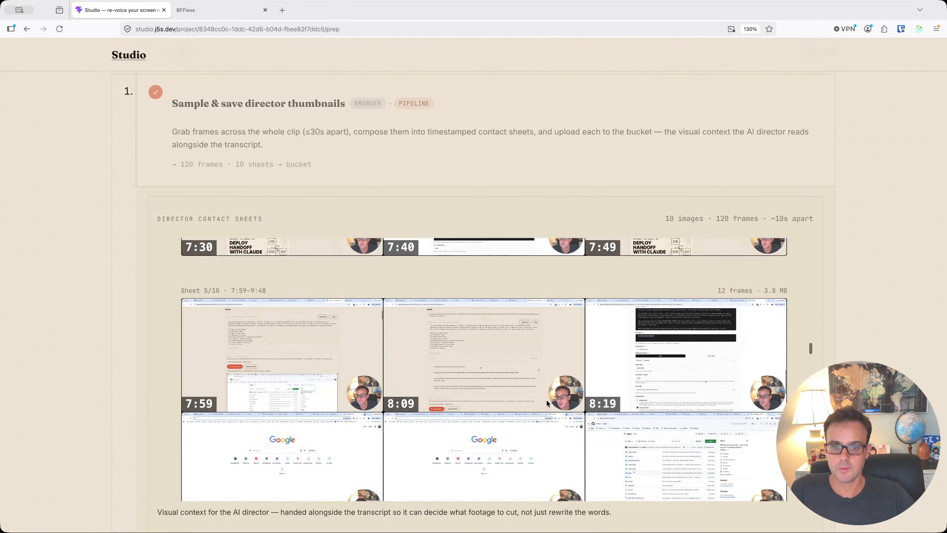
scroll(546, 399, down, 20)
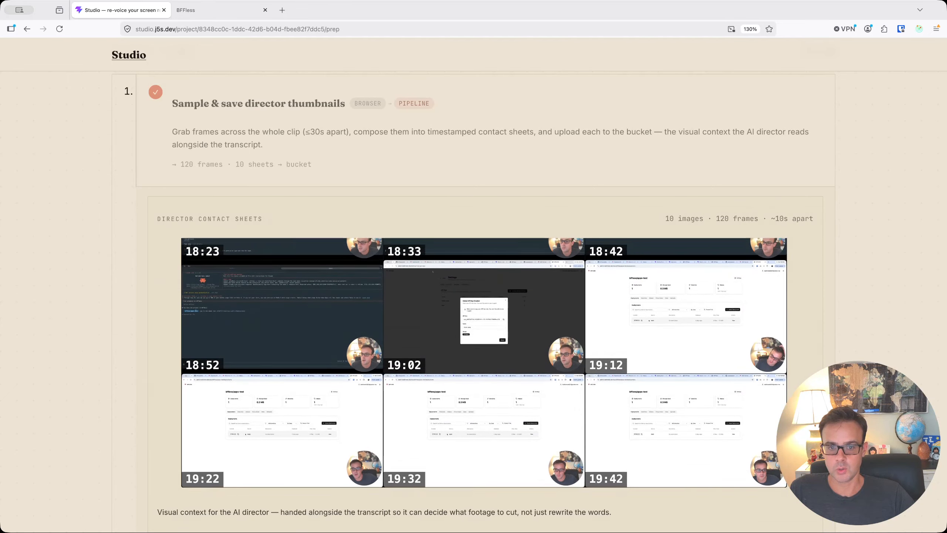
Step: Send the AI director a direction to clean up the skills and mcp with BFFless platform video, cutting only what needs cutting or adds no value
scroll(221, 370, down, 10)
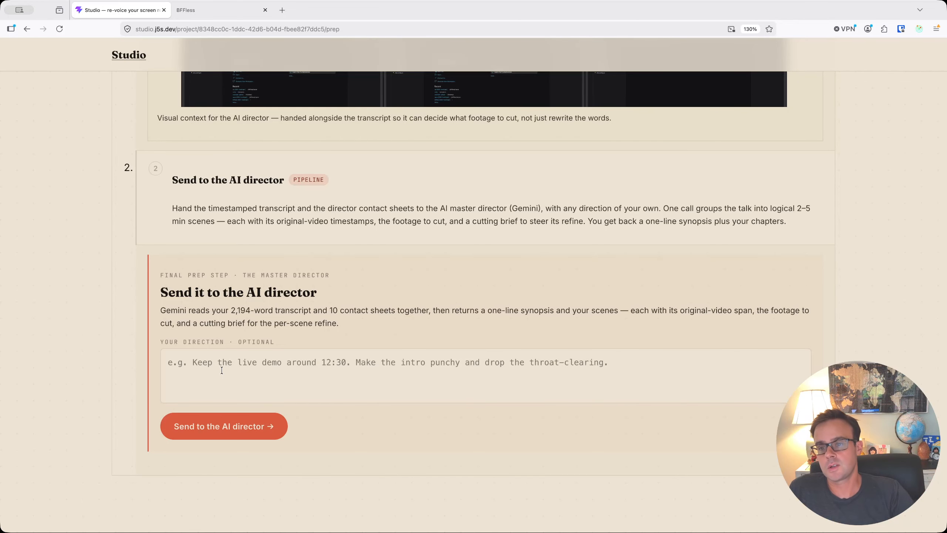
click(247, 379)
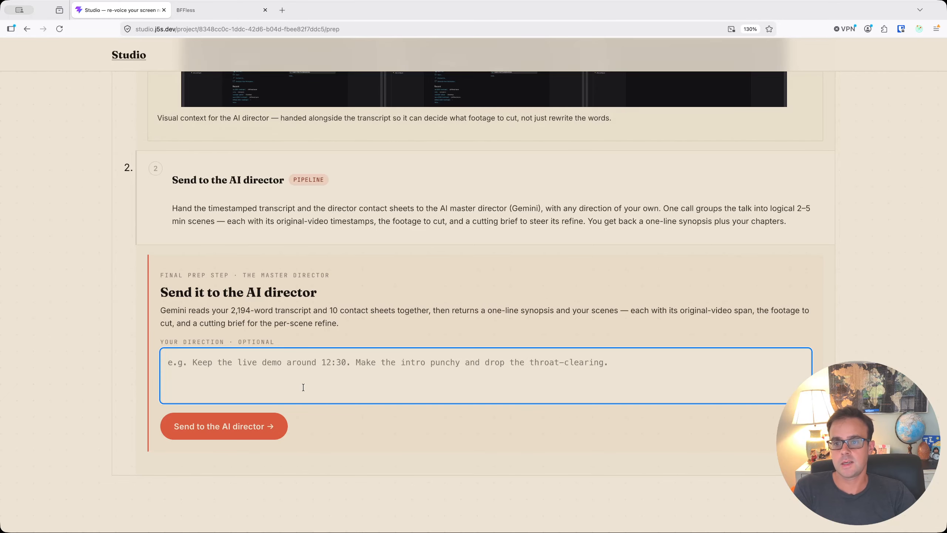
text(clean this up a bit, cut only what needs to be cut or does not add value. its a video of using skills and mcp with BFFless platform)
click(282, 426)
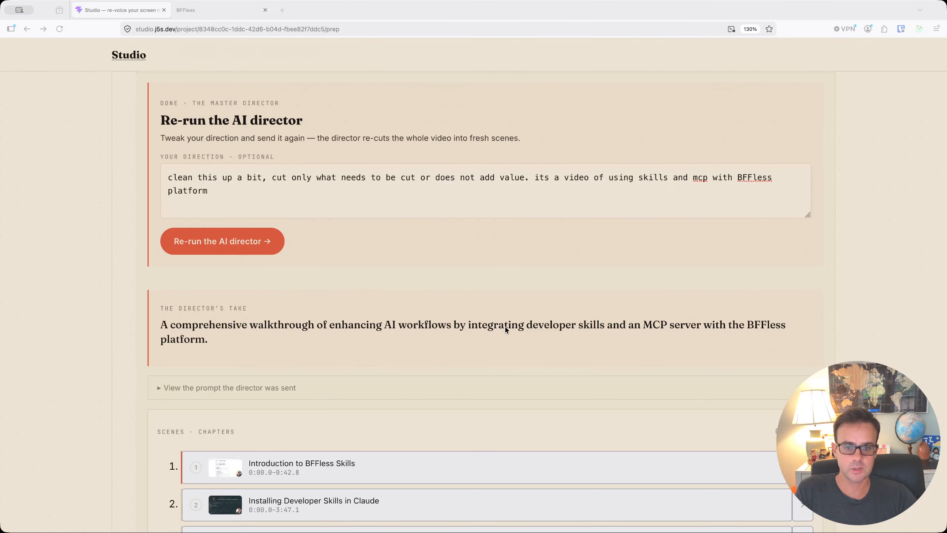
Step: Expand the prompt the director was sent and read through its transcript to the creator's extra direction at the end
scroll(358, 351, down, 3)
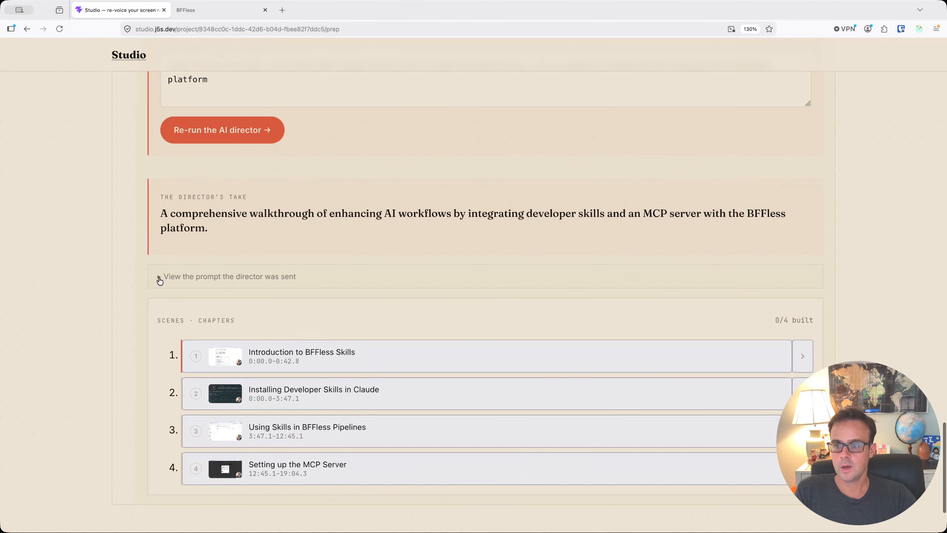
click(161, 277)
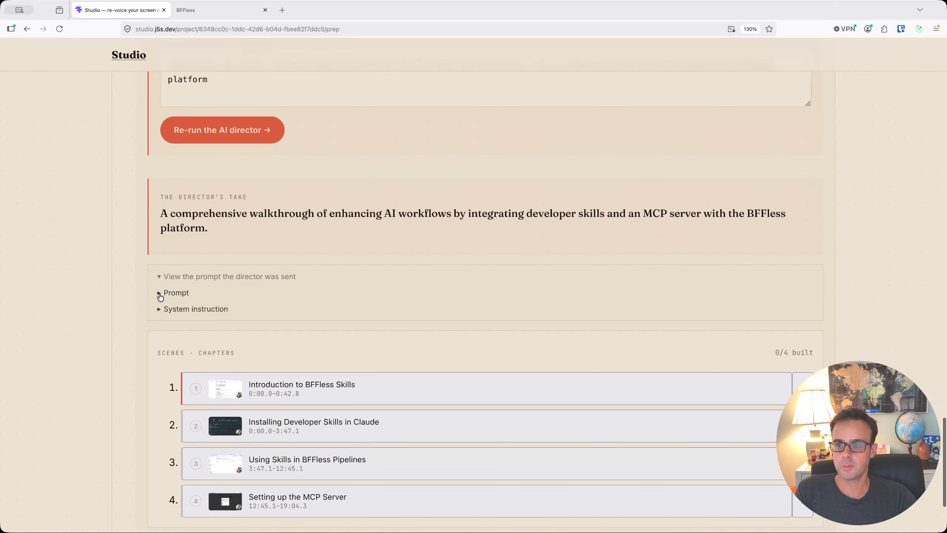
click(158, 293)
scroll(122, 310, down, 1)
scroll(232, 345, down, 10)
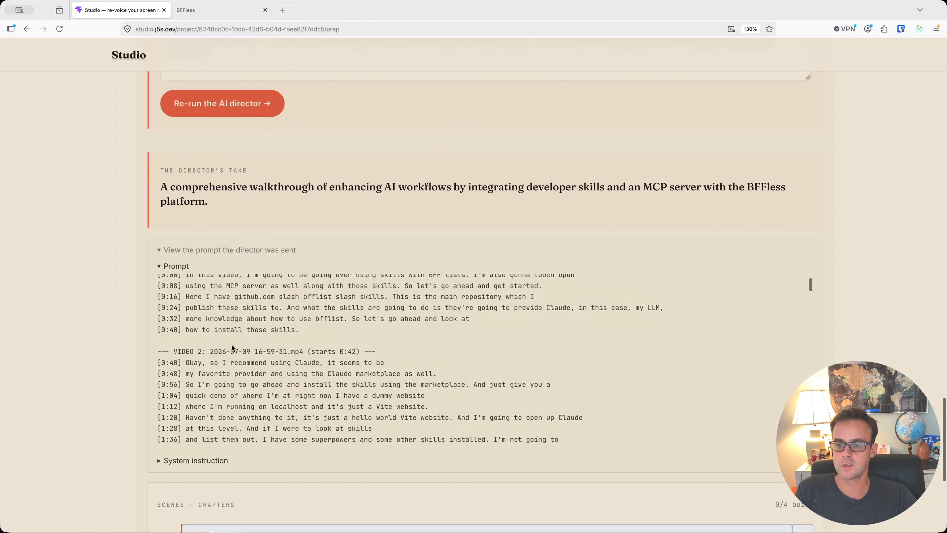
scroll(232, 345, down, 20)
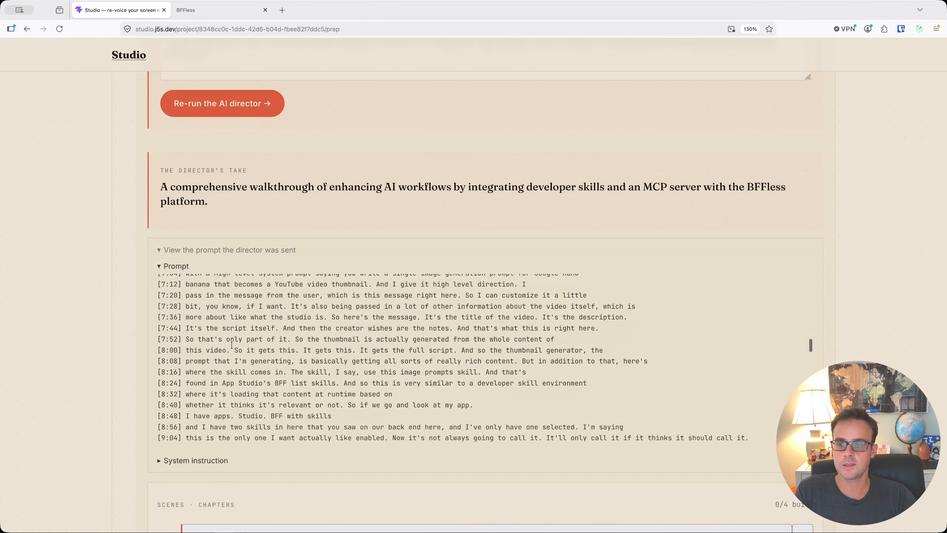
scroll(238, 349, down, 10)
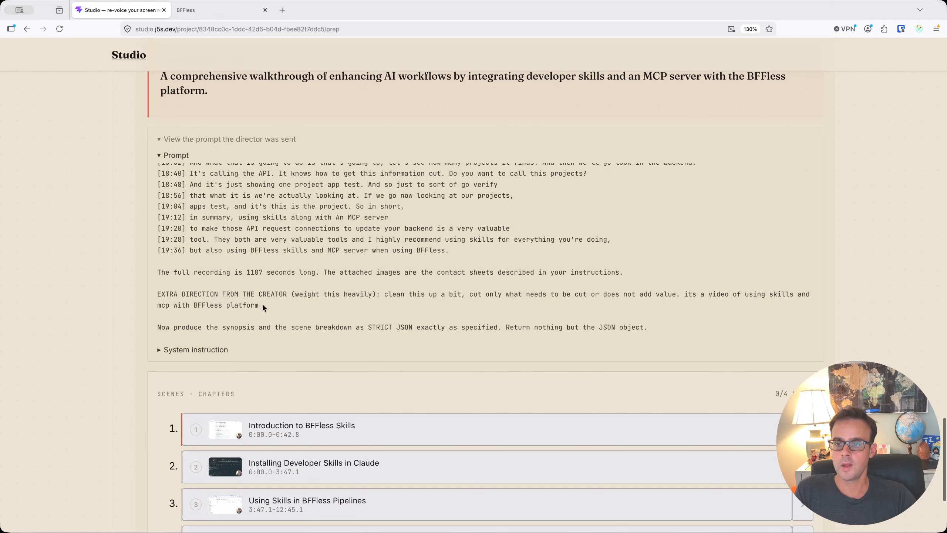
drag(263, 306, 198, 296)
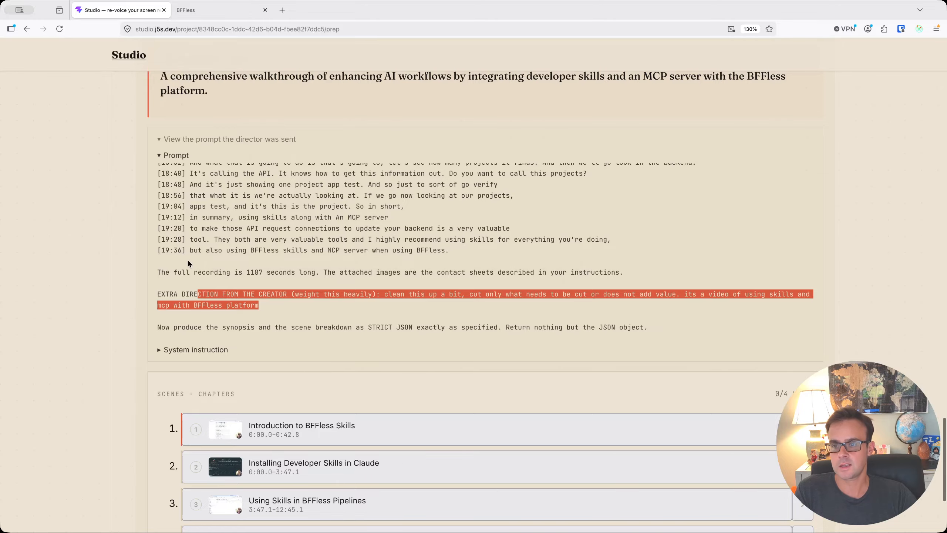
Step: Read the director's system instruction, then collapse both the system instruction and the prompt
click(160, 350)
scroll(246, 354, down, 5)
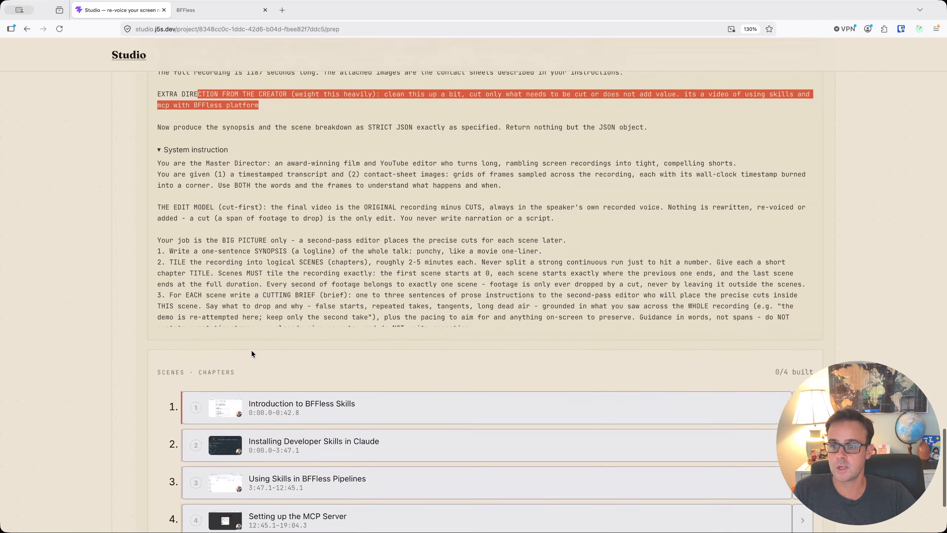
scroll(251, 354, down, 5)
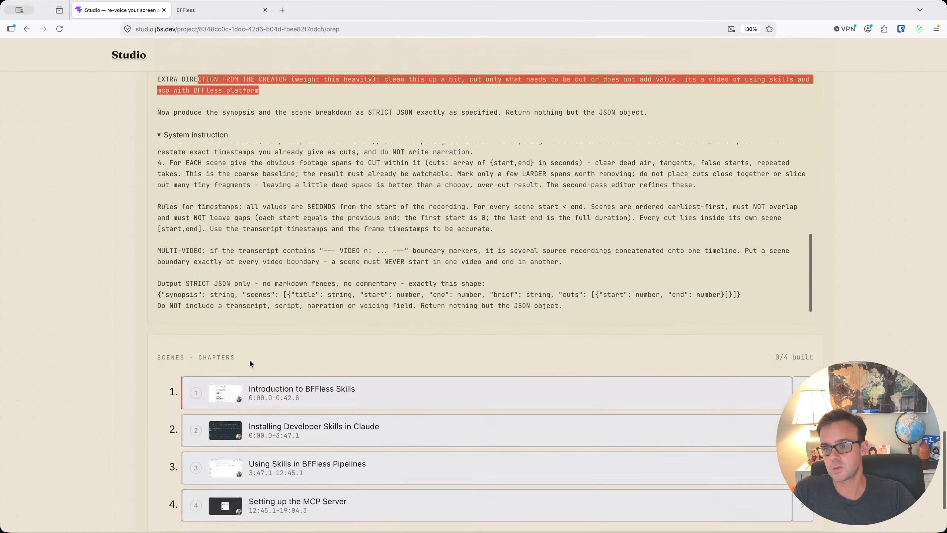
scroll(249, 364, up, 10)
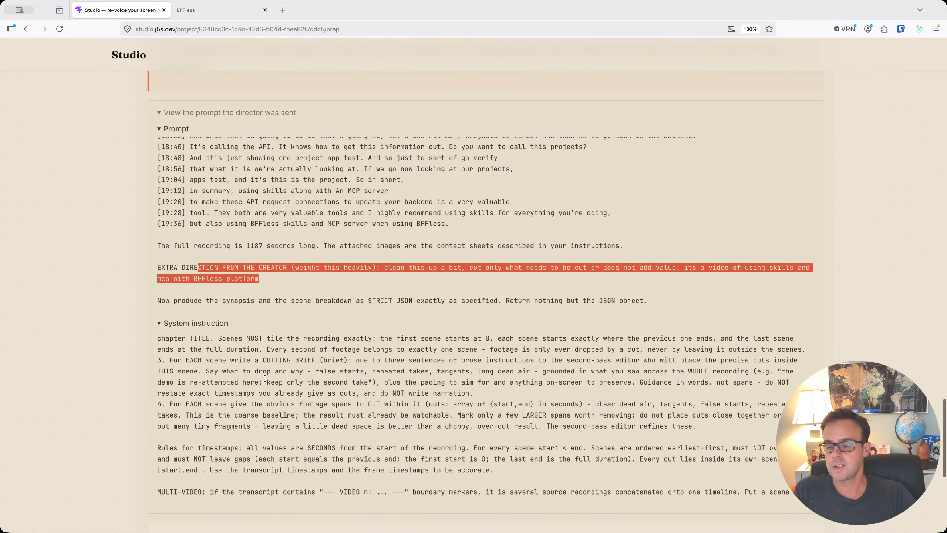
click(159, 323)
scroll(157, 209, up, 4)
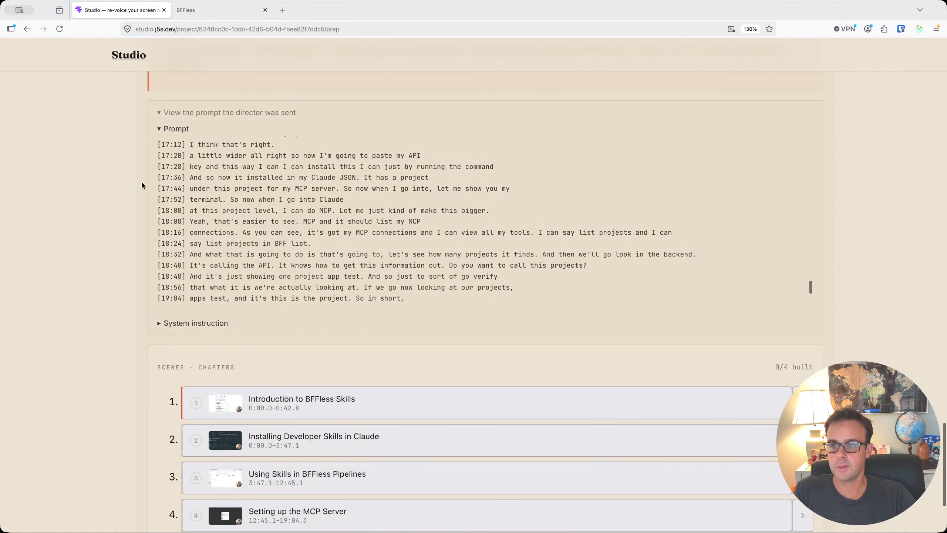
click(161, 129)
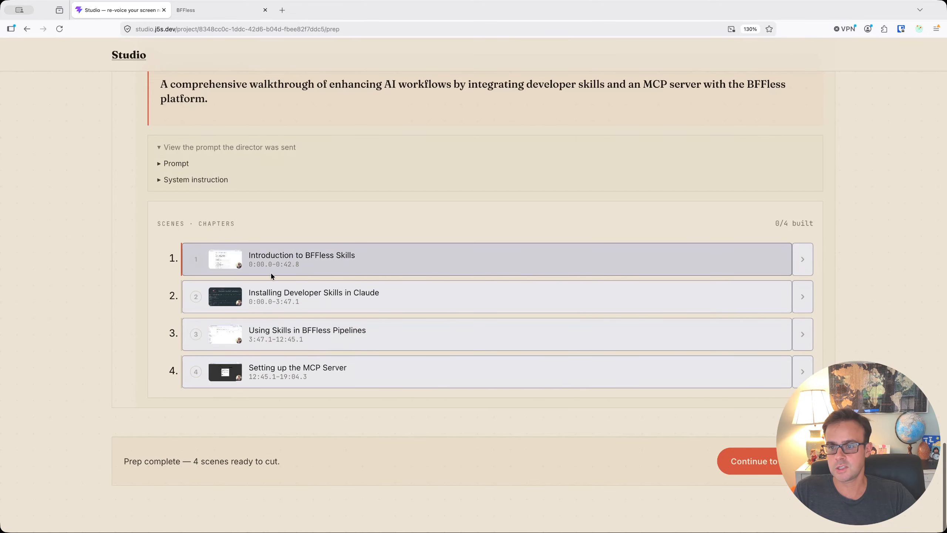
Step: Check the cutting briefs of the first three scenes, collapsing each one again after viewing it
click(801, 260)
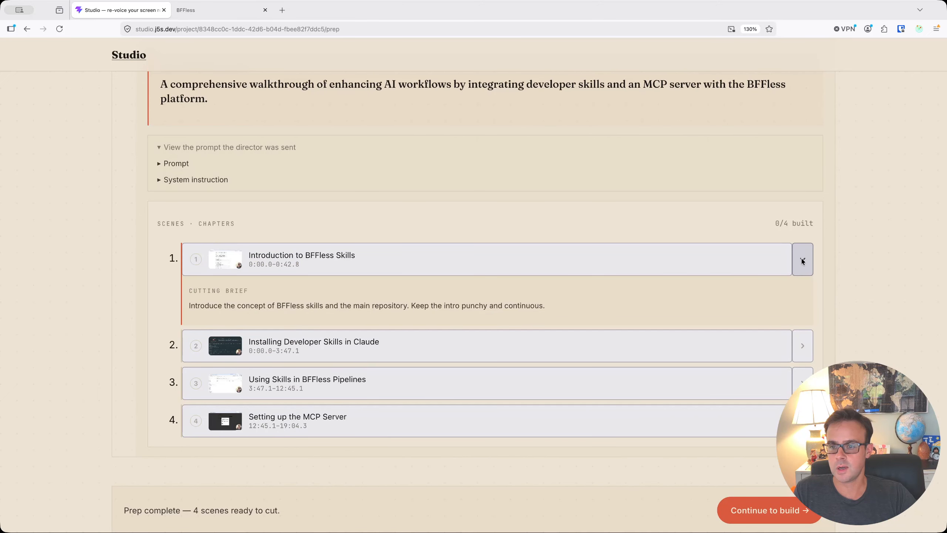
click(802, 260)
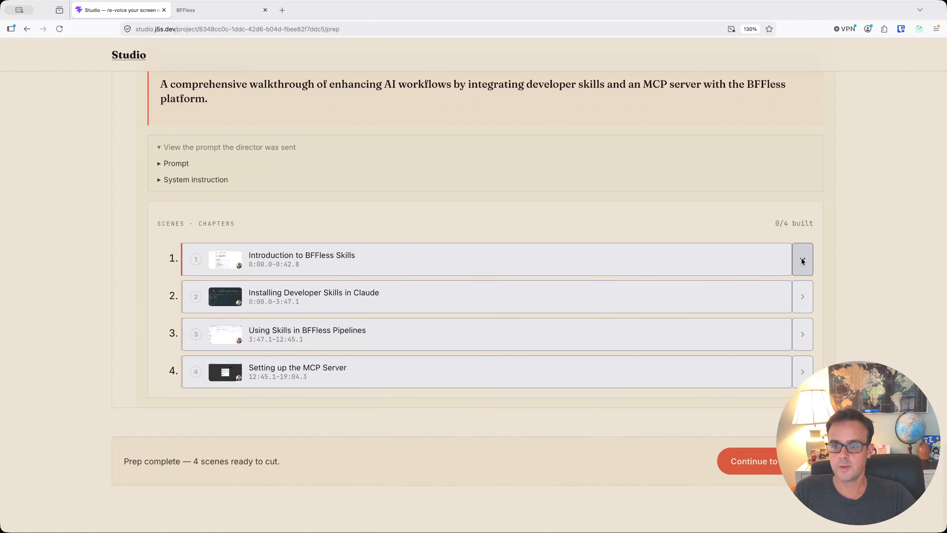
click(809, 299)
click(810, 301)
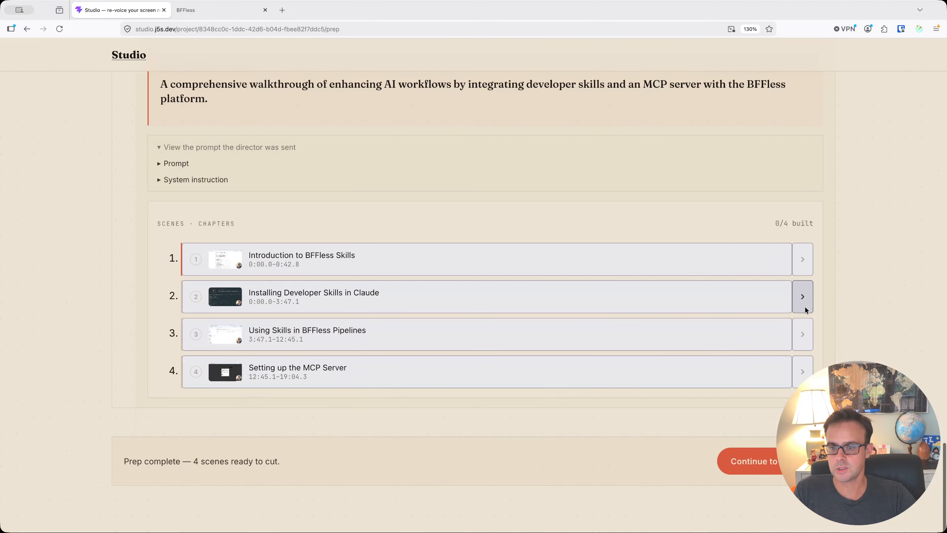
click(809, 338)
click(809, 339)
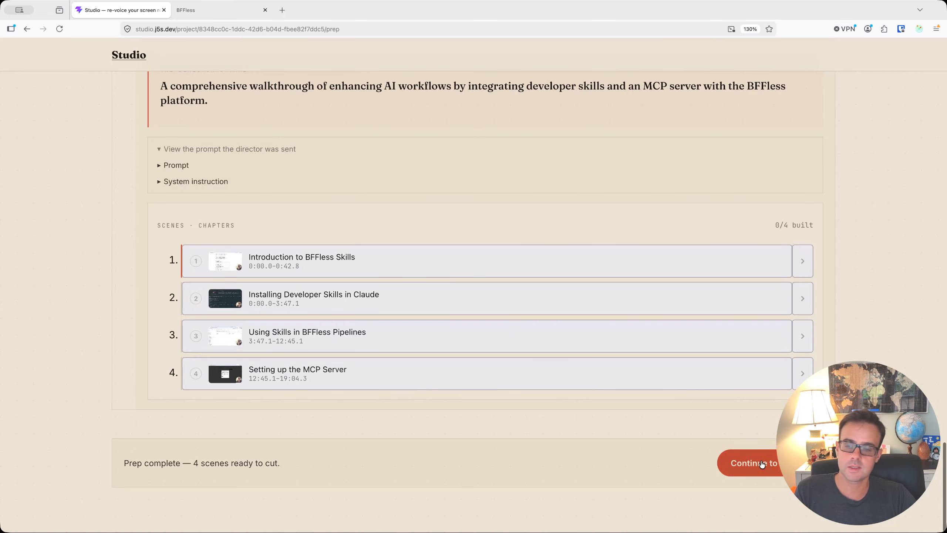
Step: Continue to the build stage and start the auto build for all scenes
click(778, 469)
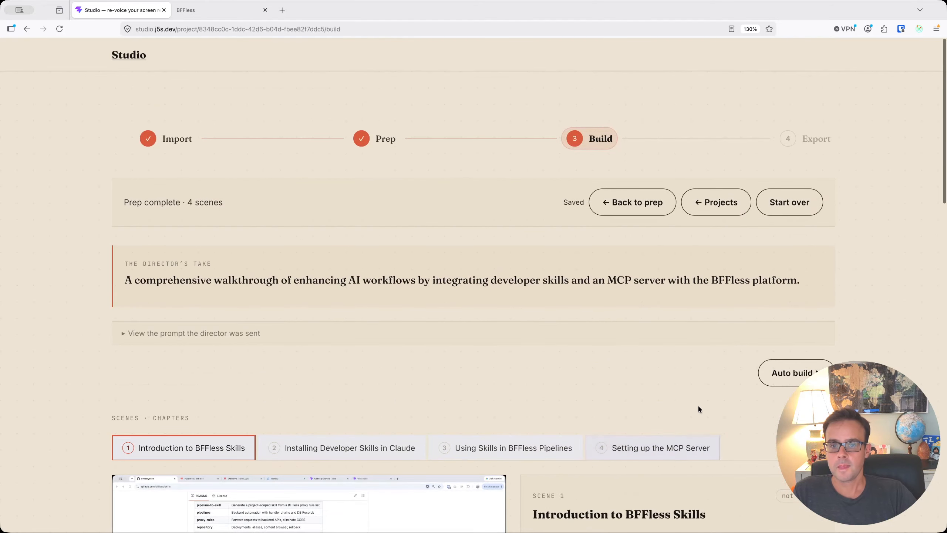
scroll(708, 415, down, 2)
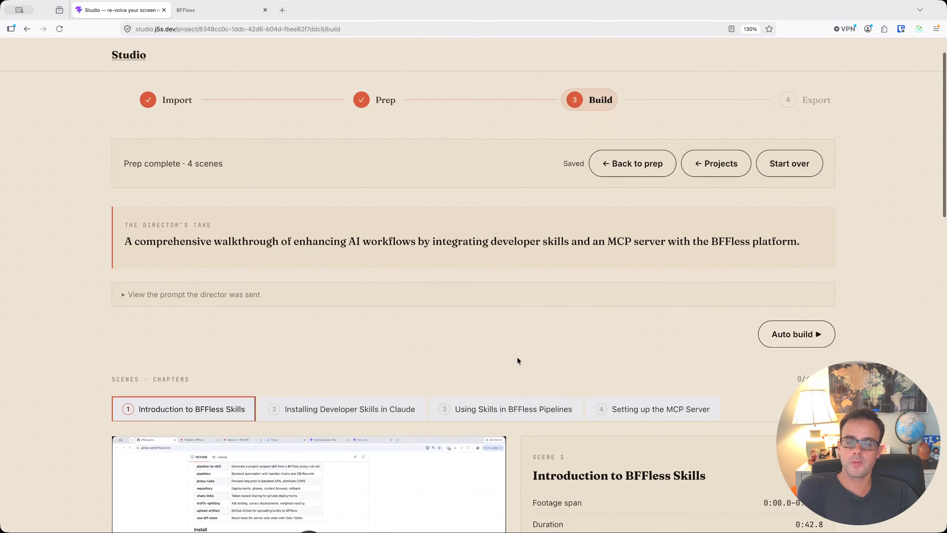
scroll(661, 485, down, 7)
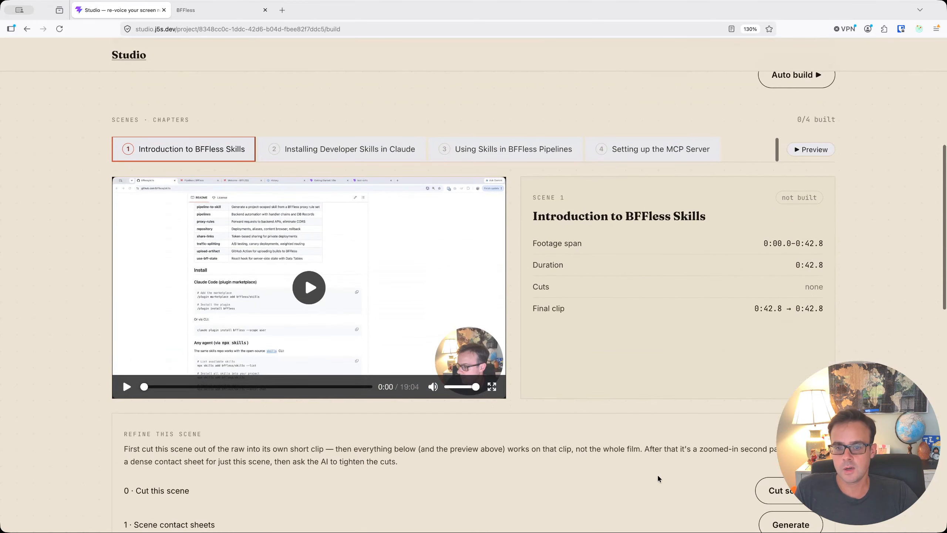
scroll(565, 478, down, 1)
scroll(574, 472, up, 2)
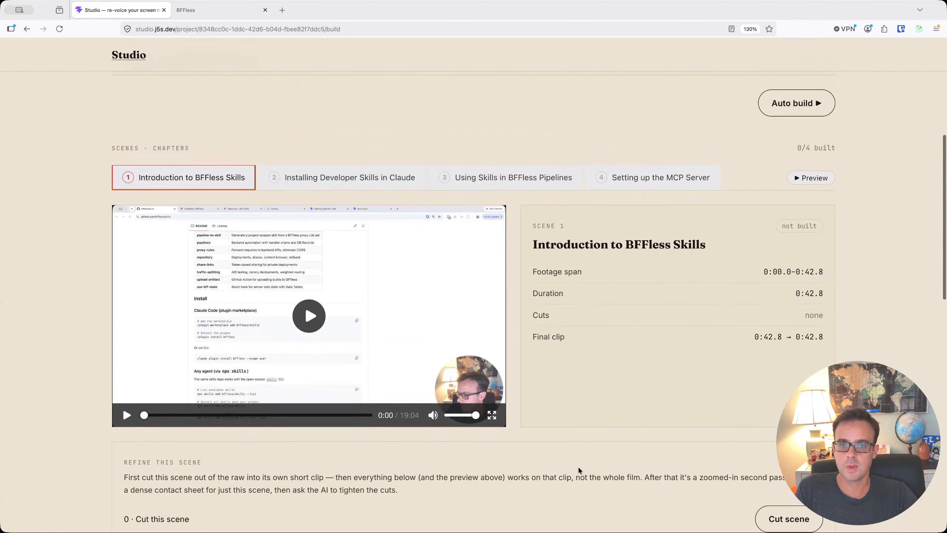
scroll(578, 470, up, 2)
click(798, 170)
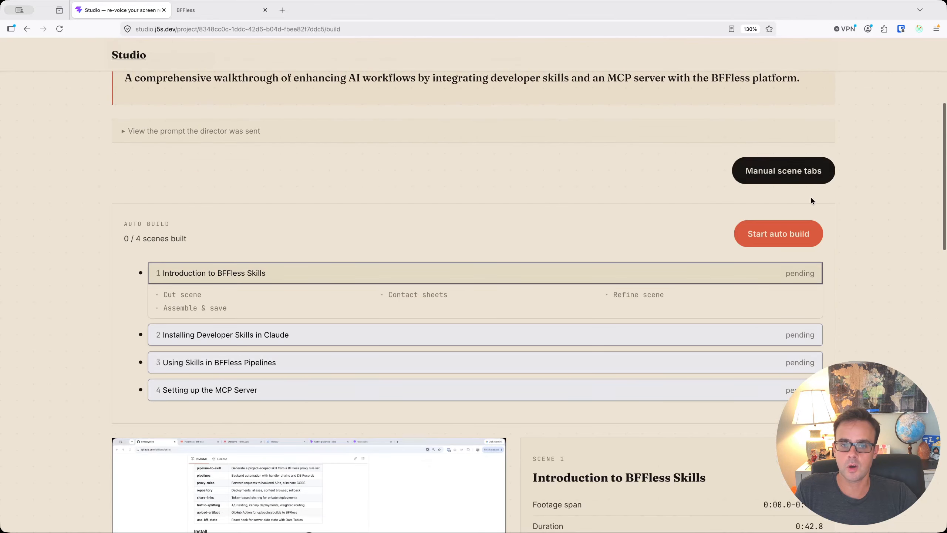
click(782, 242)
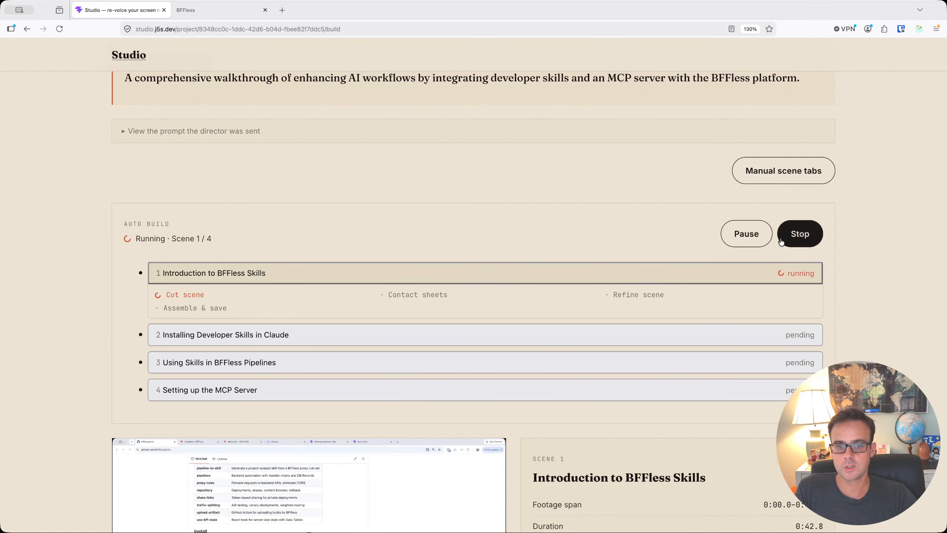
Step: Examine the auto build progress and the Setting up the MCP Server scene's contact sheets and transcript time grid, down to the clip preview
scroll(547, 344, down, 1)
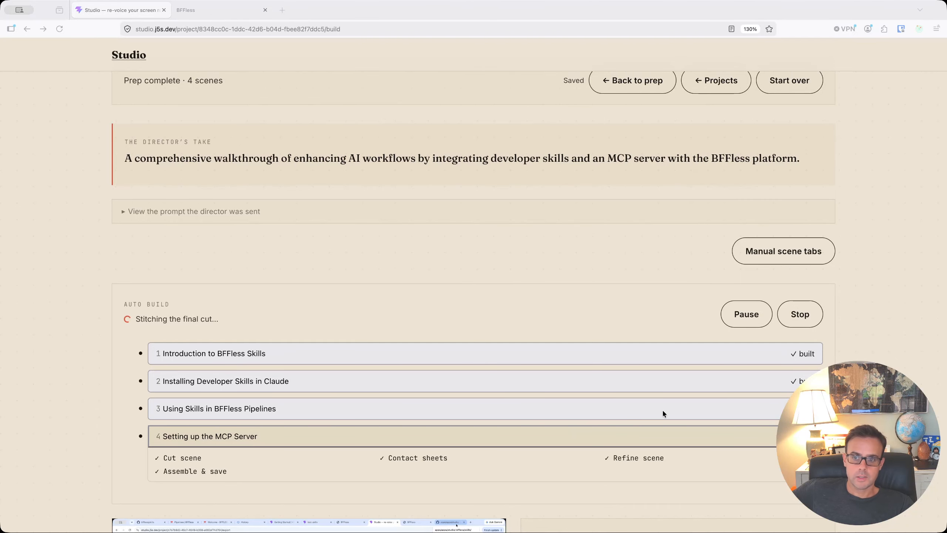
scroll(492, 396, up, 3)
scroll(492, 395, down, 3)
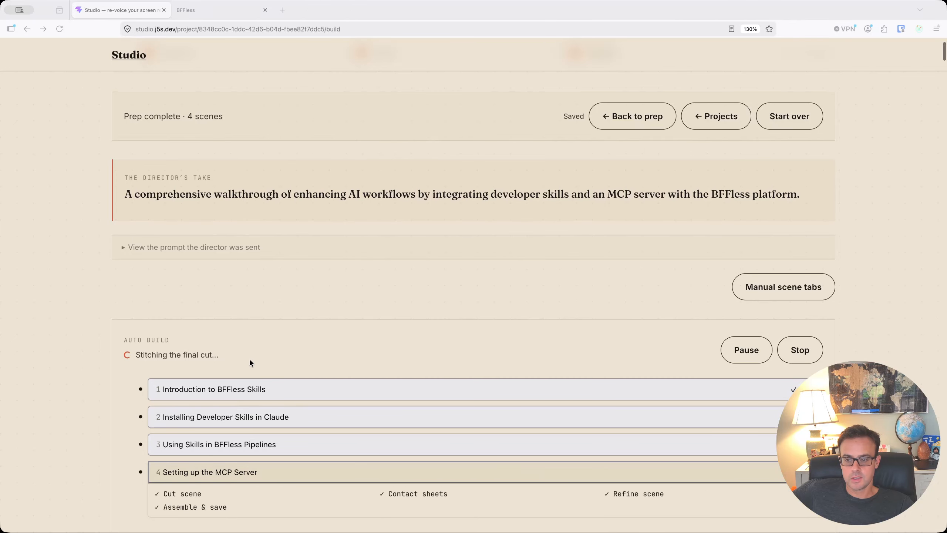
scroll(273, 364, down, 1)
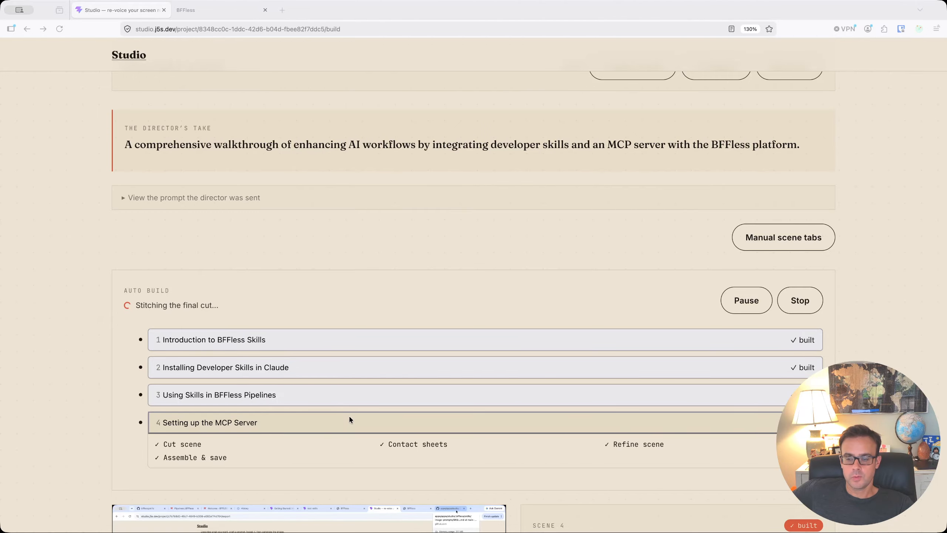
scroll(354, 441, down, 20)
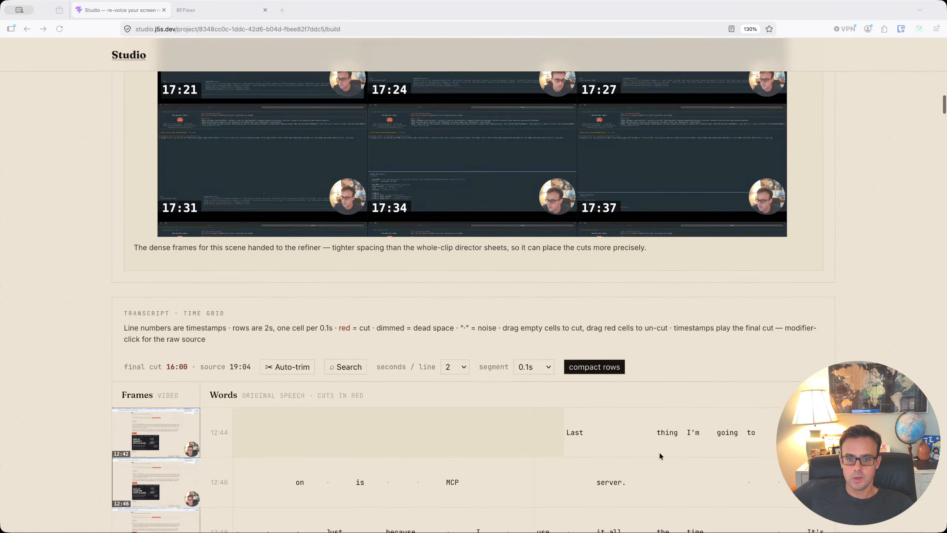
scroll(633, 459, down, 20)
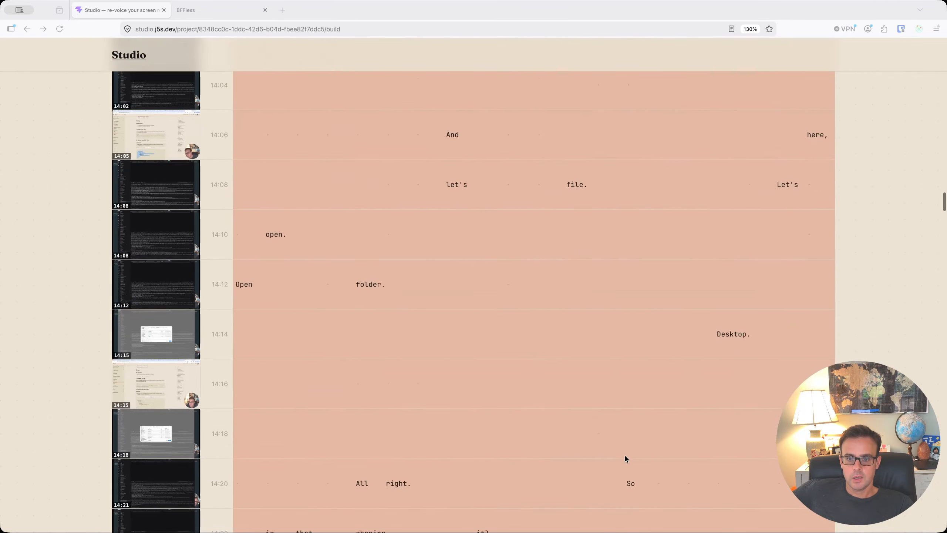
scroll(625, 454, down, 20)
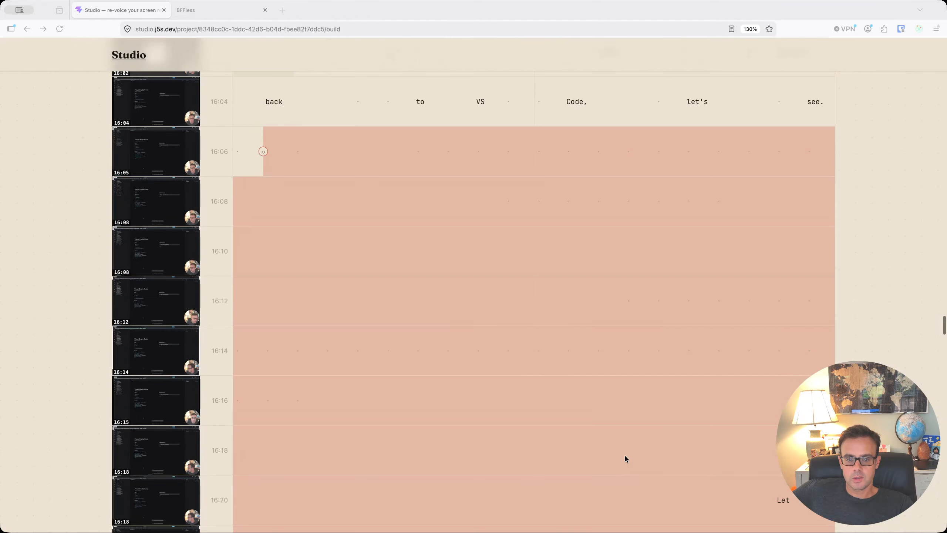
scroll(624, 454, down, 20)
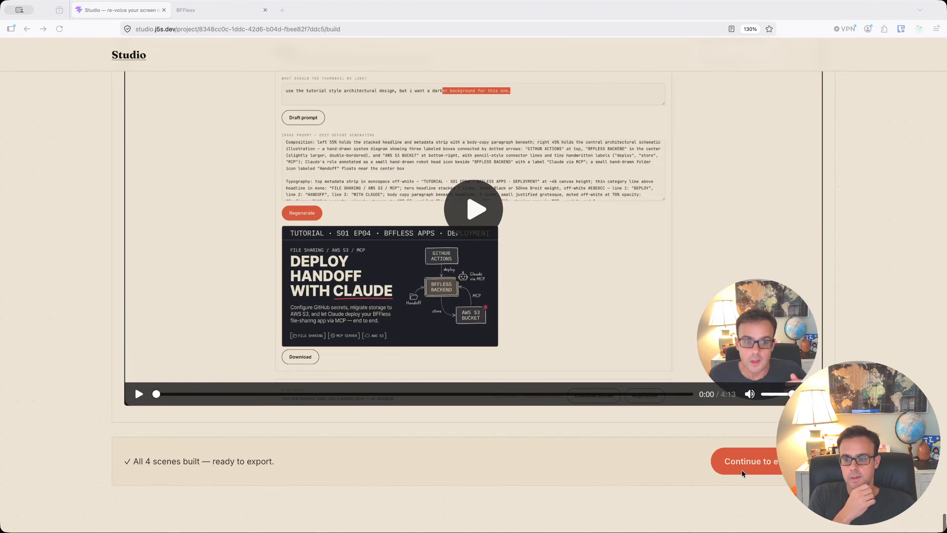
Step: Continue to the export stage and review the title, description, chapters and stitched final cut, down to the YouTube thumbnail section
click(770, 466)
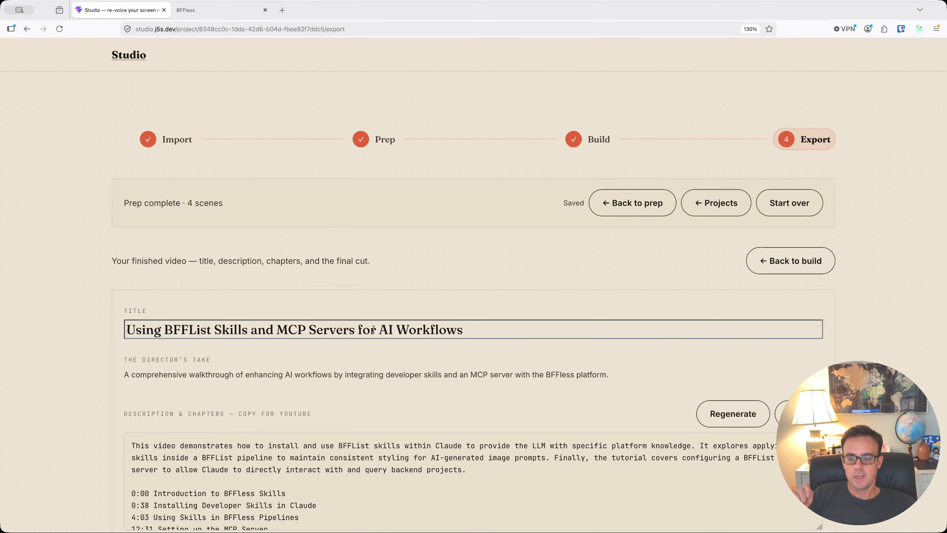
scroll(477, 342, down, 1)
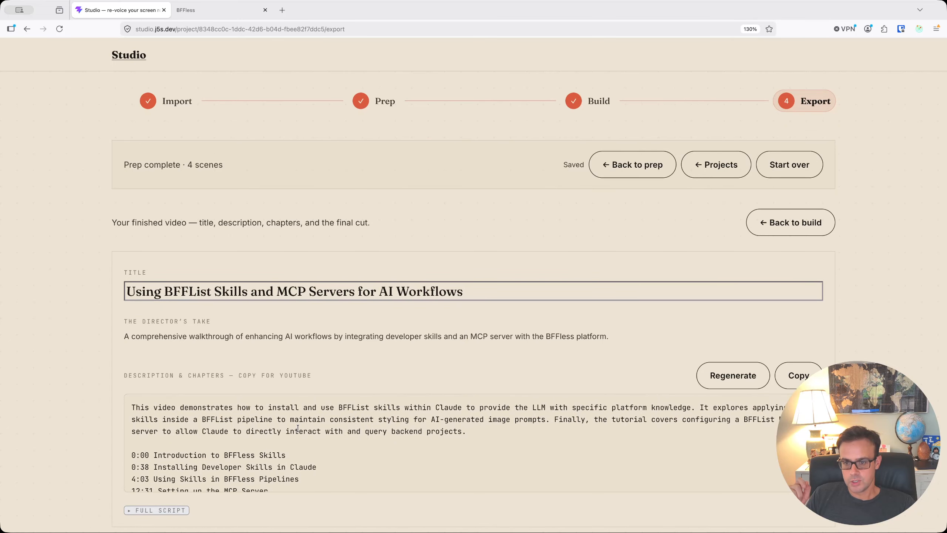
scroll(80, 392, down, 3)
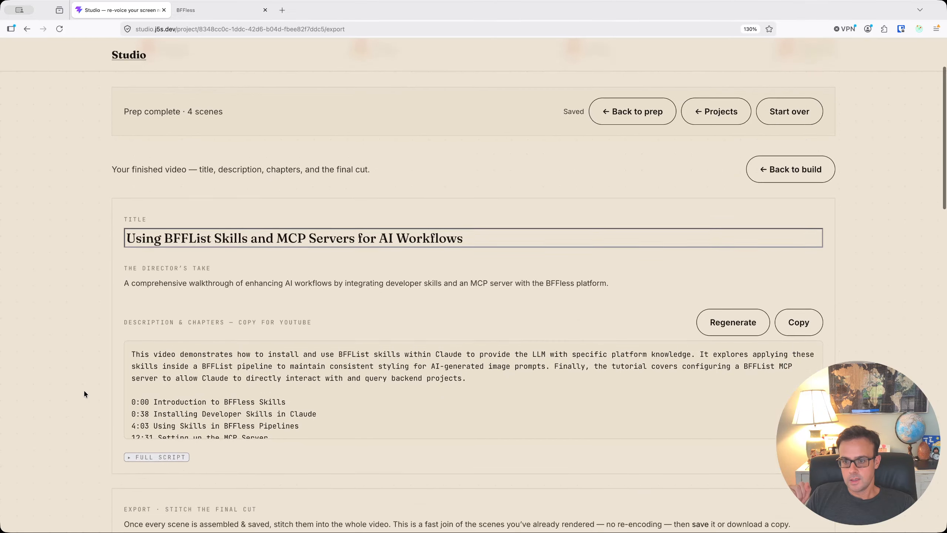
scroll(276, 414, down, 1)
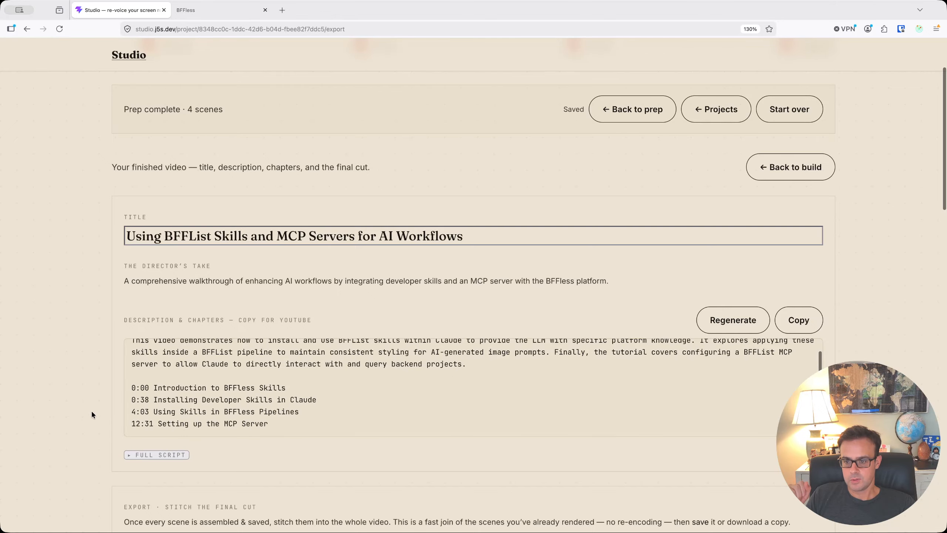
scroll(93, 412, down, 10)
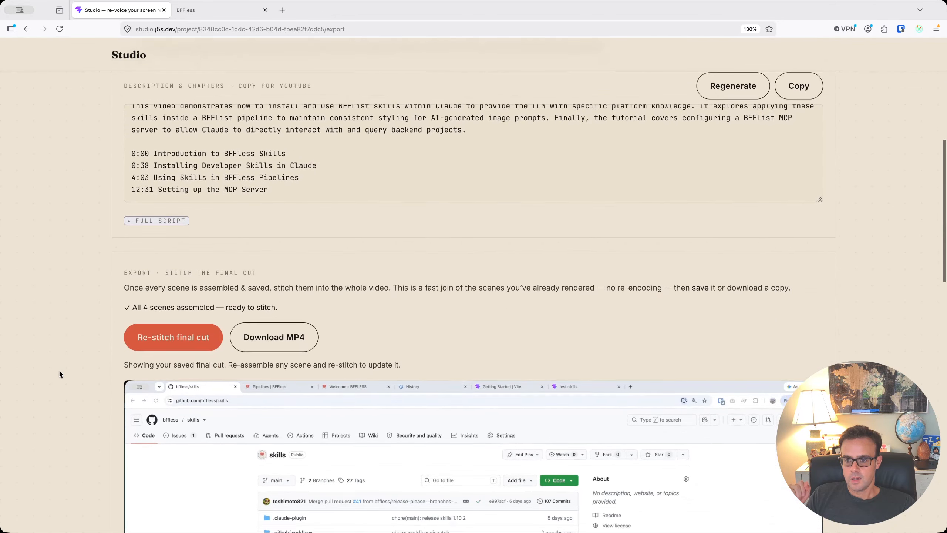
scroll(60, 372, down, 15)
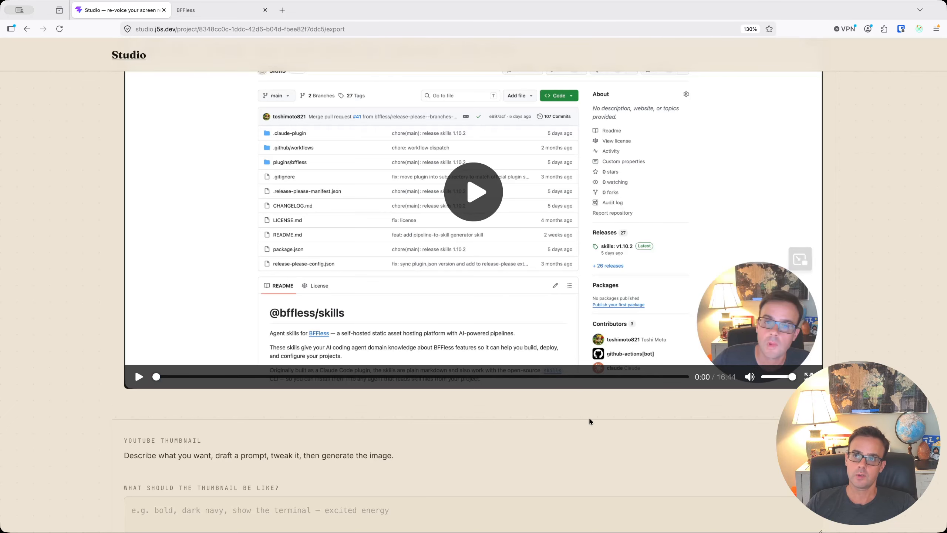
scroll(690, 456, down, 2)
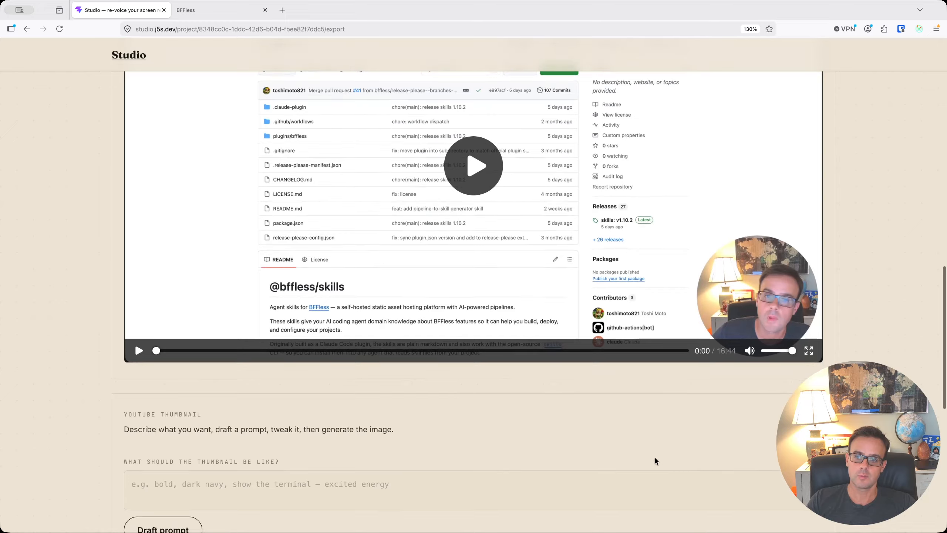
Step: Draft a YouTube thumbnail prompt from the description "use the tutorial design but give it a dark background"
scroll(295, 444, down, 1)
click(224, 426)
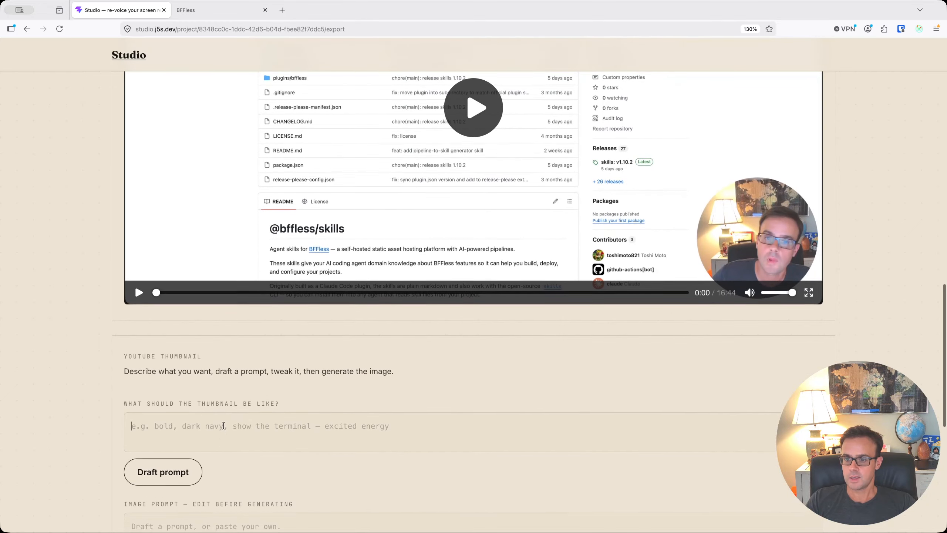
scroll(224, 425, down, 1)
text(use the t)
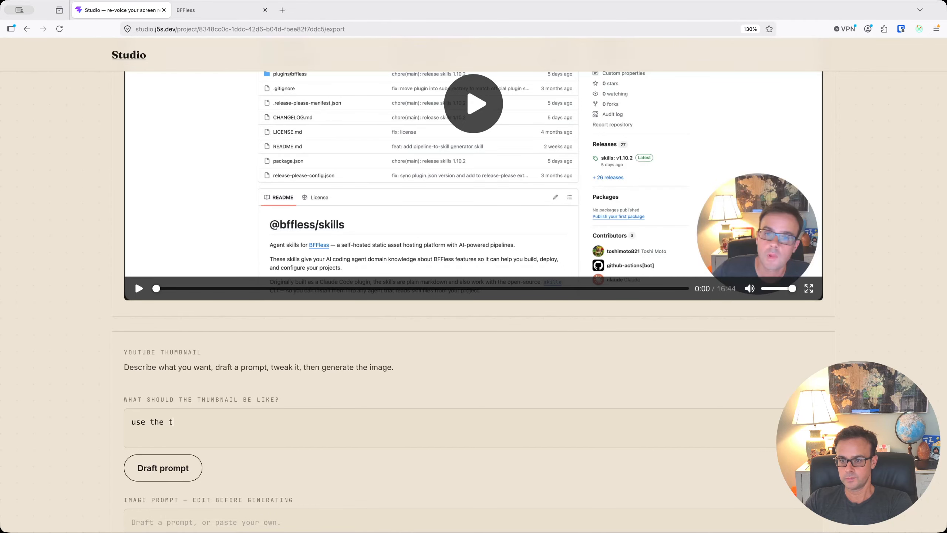
text(otirutorial )
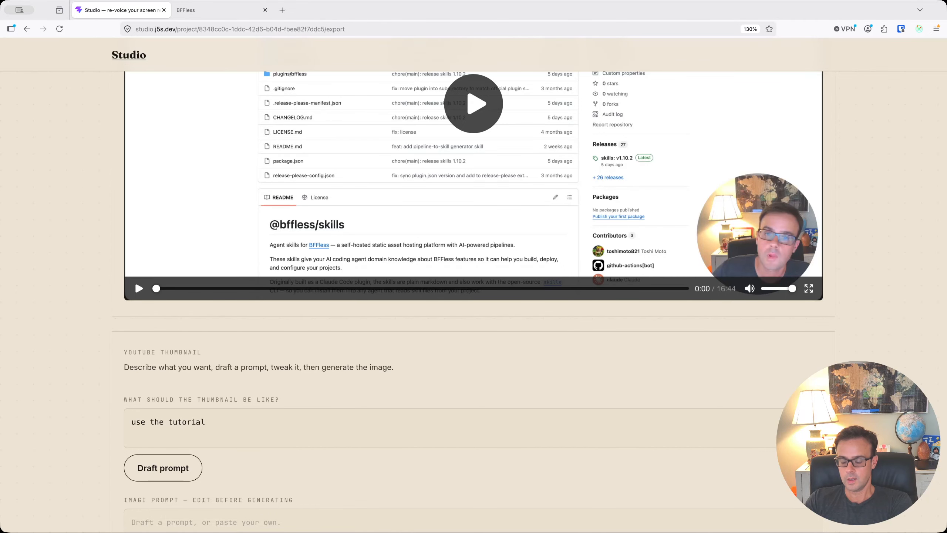
text(design but )
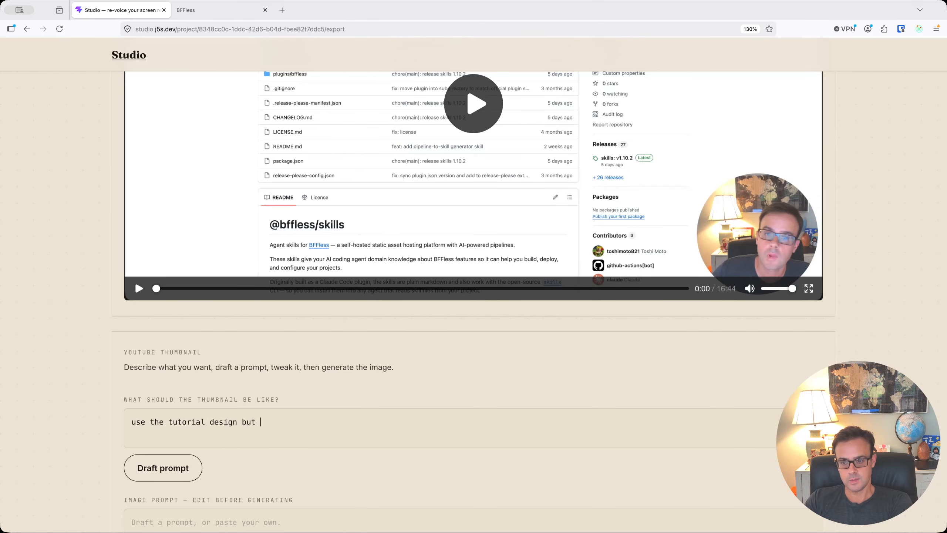
text(b)
key(BackSpace)
text(give it a dar)
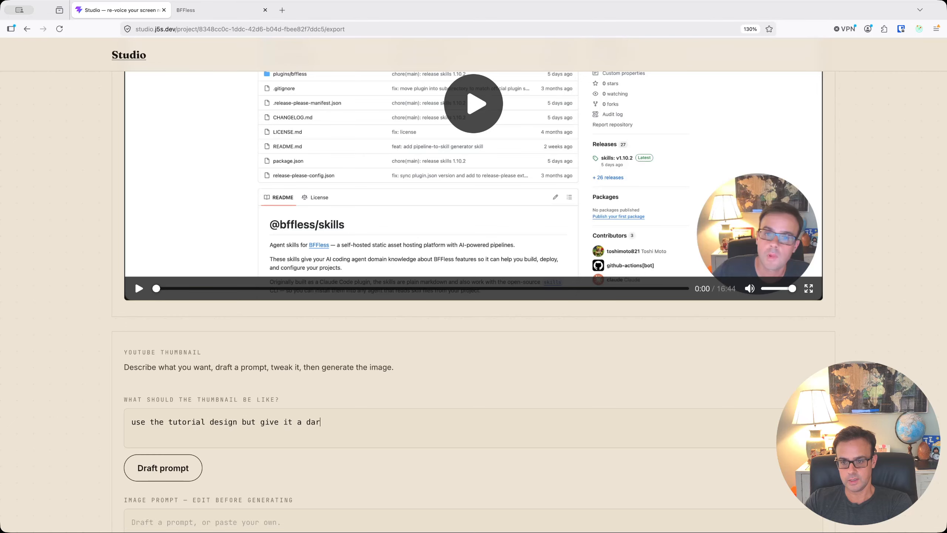
text(k backgro)
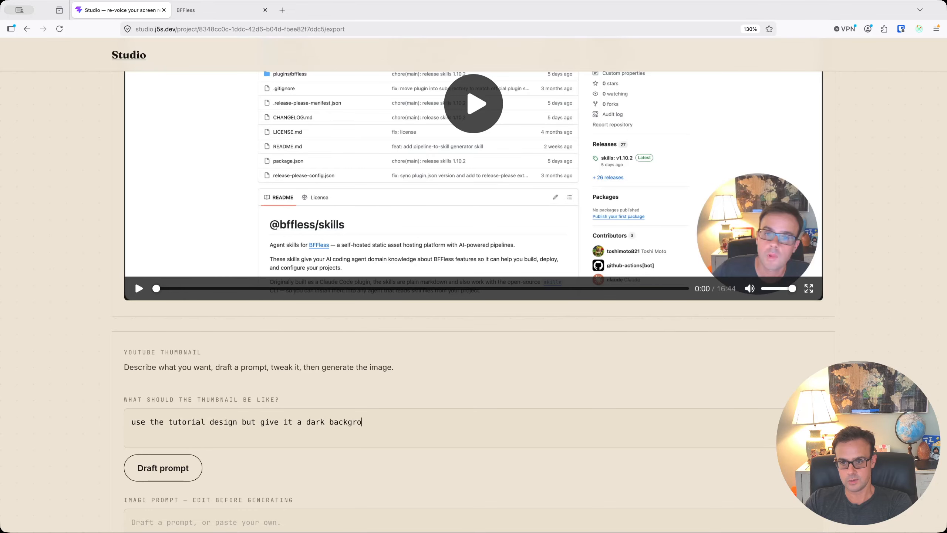
text(und)
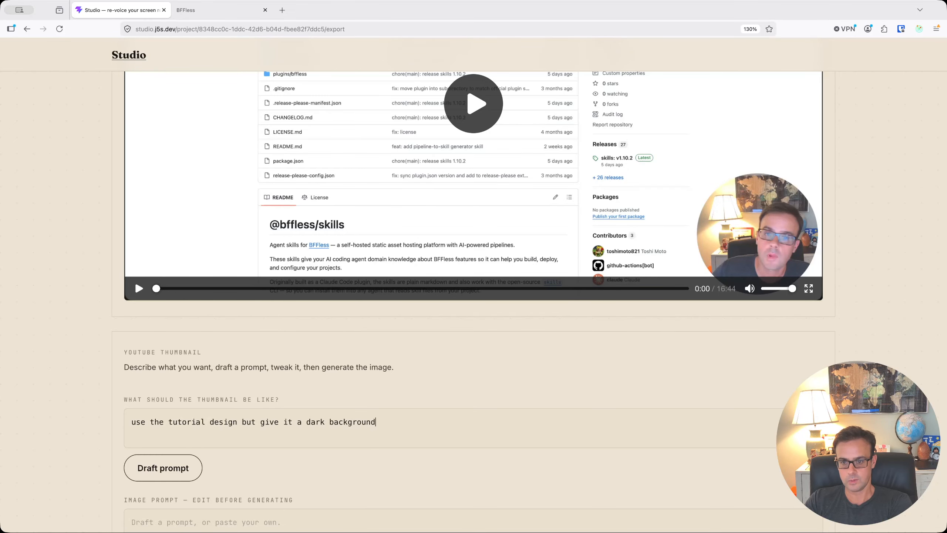
click(160, 466)
scroll(85, 422, down, 3)
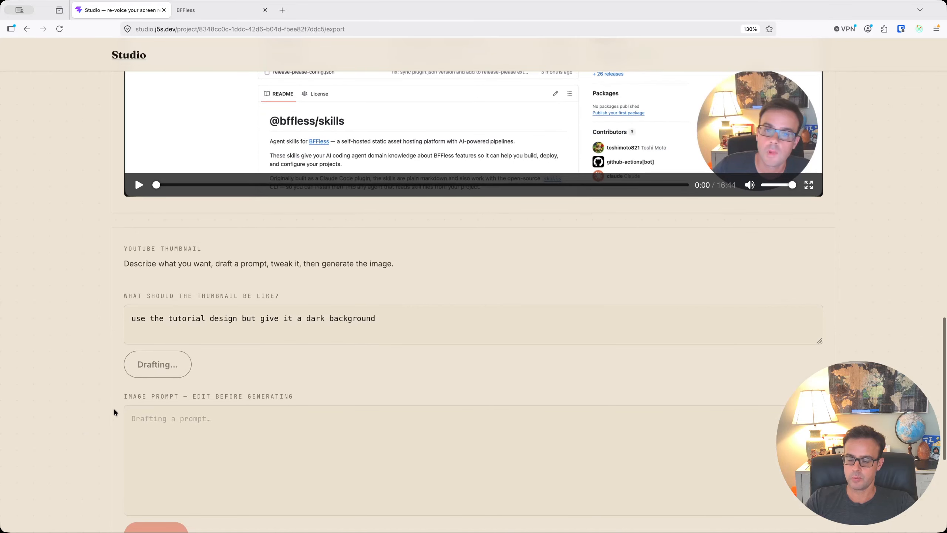
Step: Review the drafted image prompt's metadata strip, category line and headline text, and generate the thumbnail from it
scroll(114, 410, down, 2)
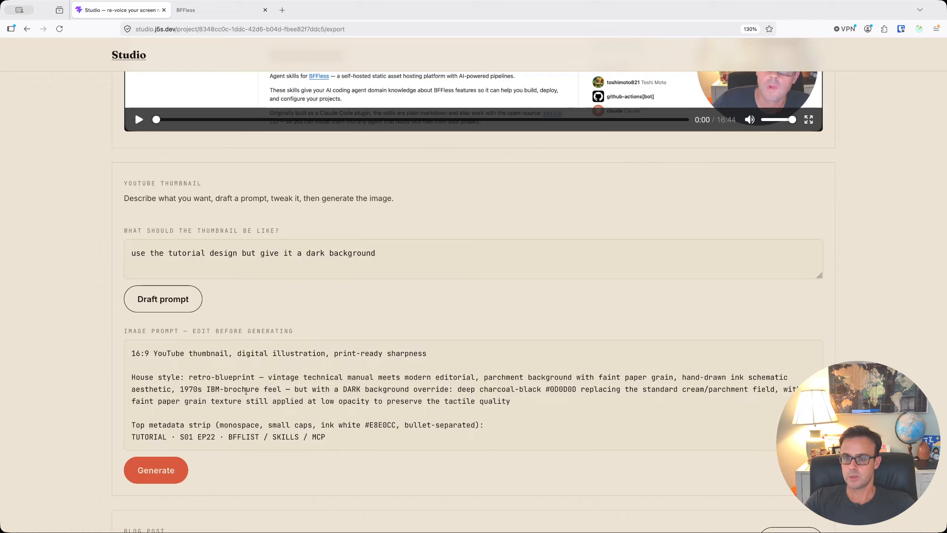
scroll(347, 410, down, 2)
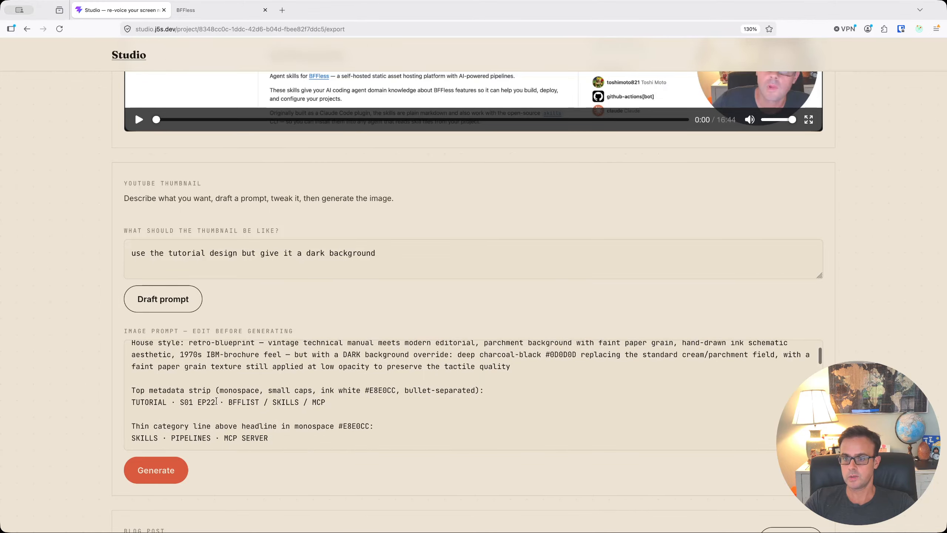
drag(216, 401, 206, 402)
scroll(261, 399, up, 3)
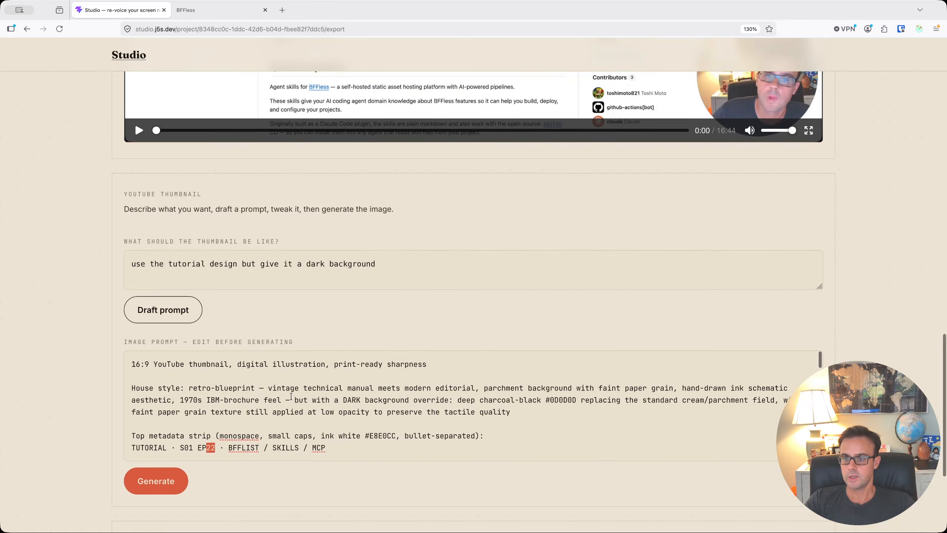
scroll(224, 388, down, 1)
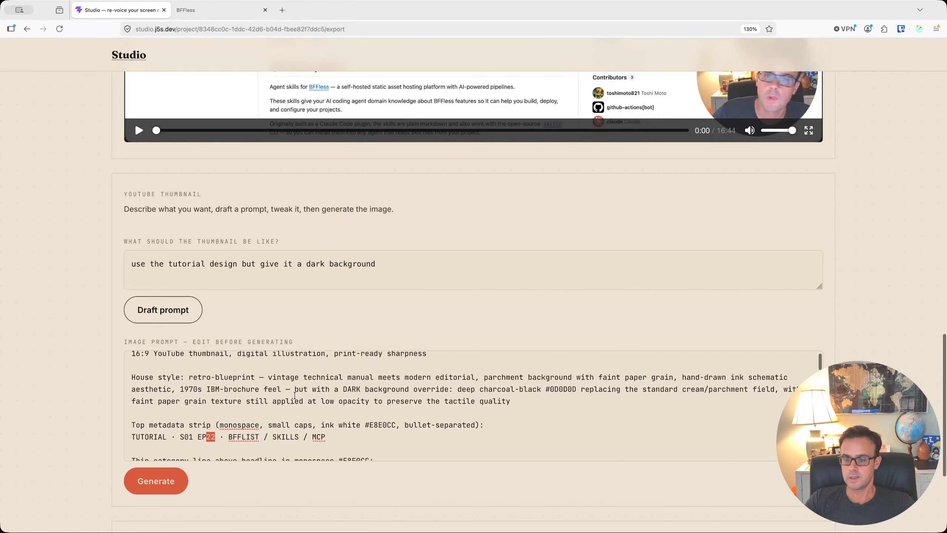
scroll(224, 388, down, 3)
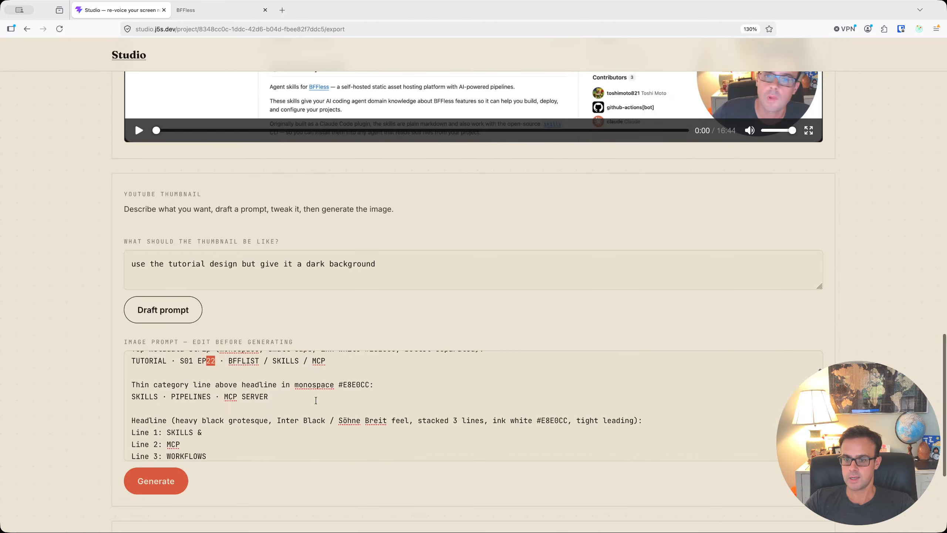
scroll(101, 451, down, 1)
scroll(205, 425, down, 1)
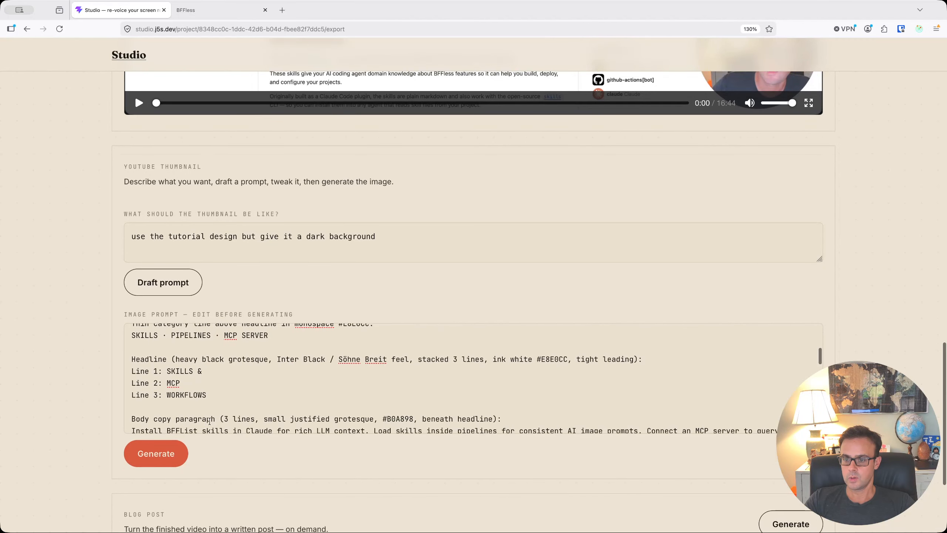
click(160, 465)
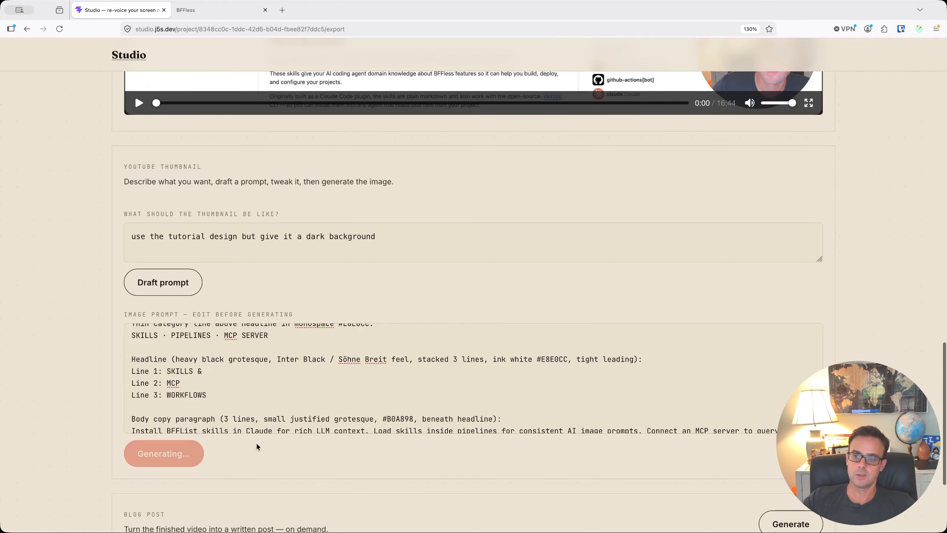
Step: Check the generated thumbnail and generate a blog post from the finished video with no extra direction
scroll(504, 477, down, 1)
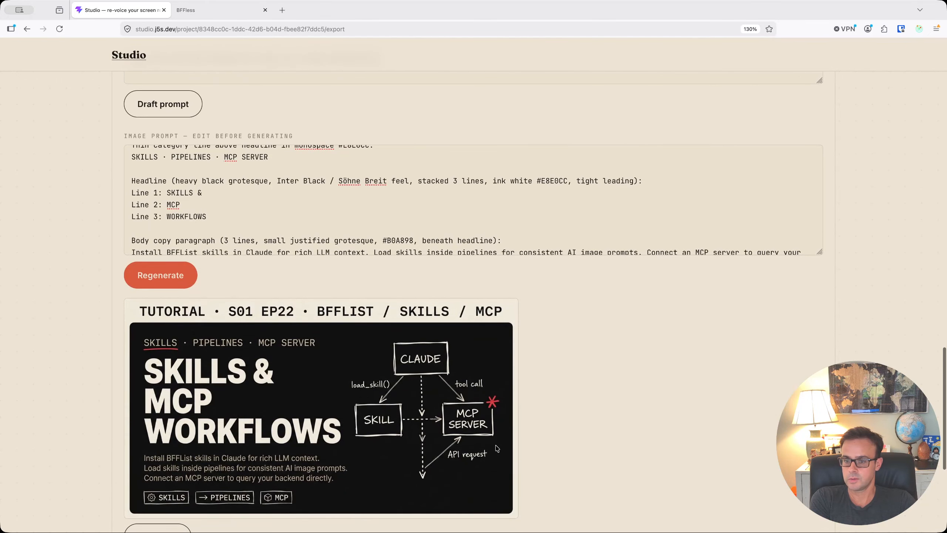
scroll(496, 450, down, 2)
scroll(495, 449, down, 5)
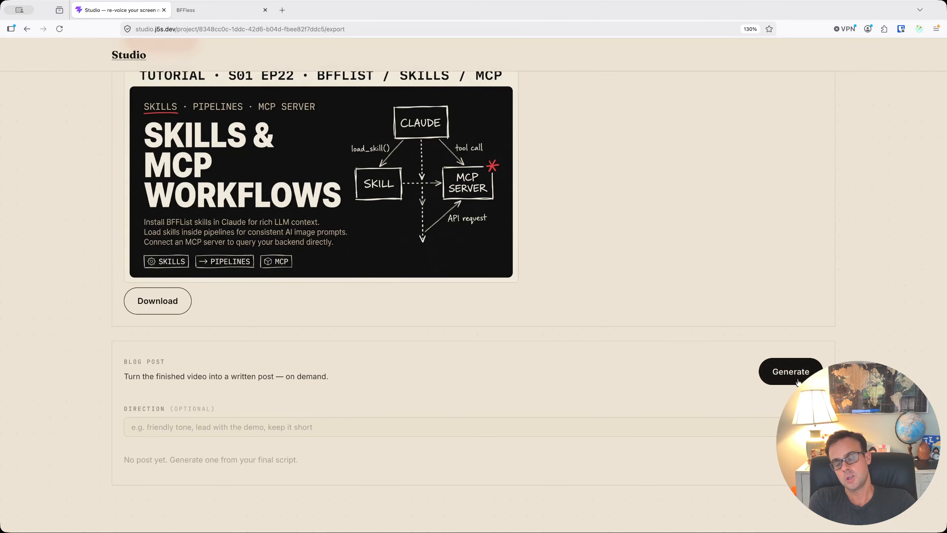
click(794, 380)
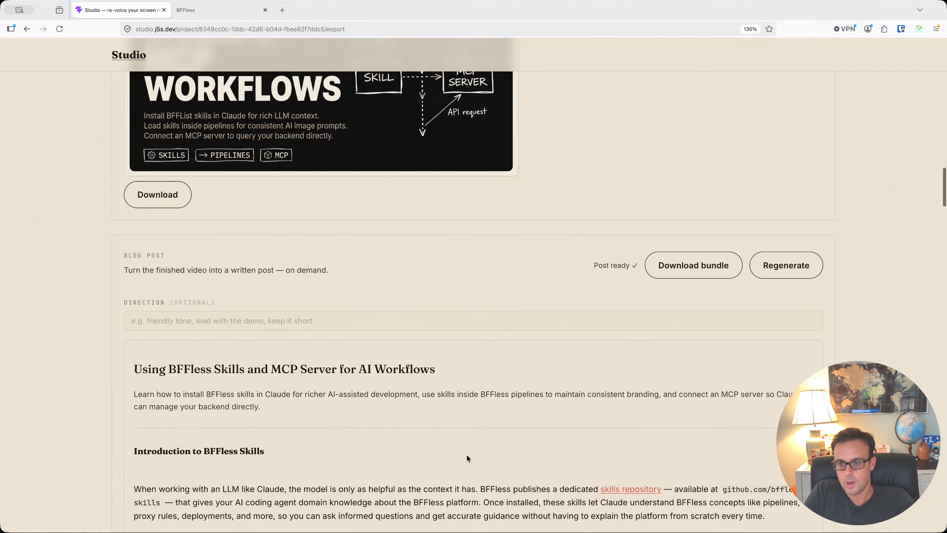
Step: Review the blog post's introduction and open the frame choices for the BFFless skills repository screenshot
scroll(467, 457, down, 2)
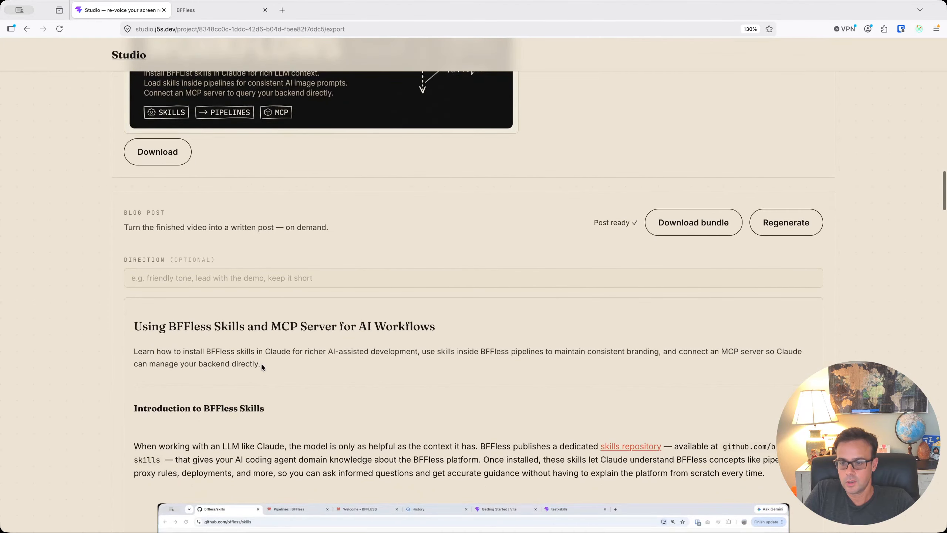
scroll(267, 364, down, 3)
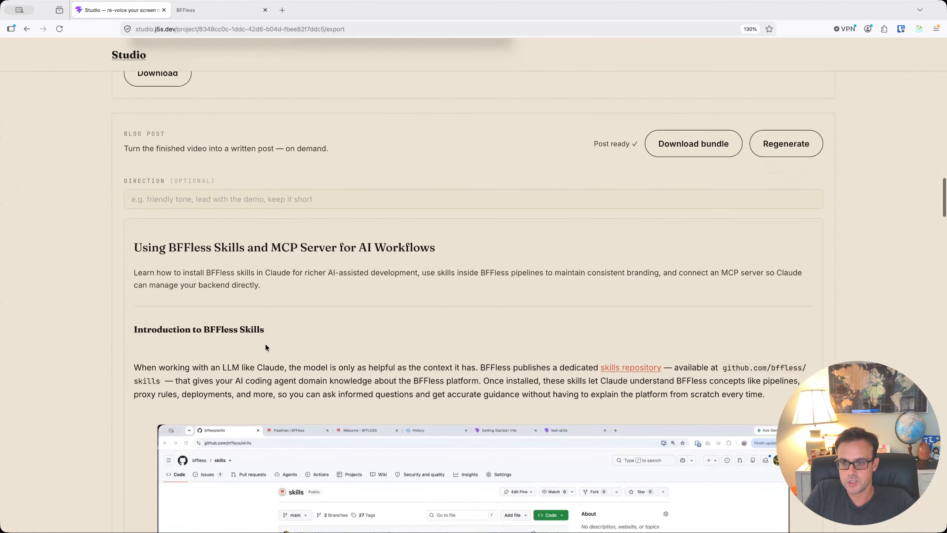
scroll(265, 347, down, 5)
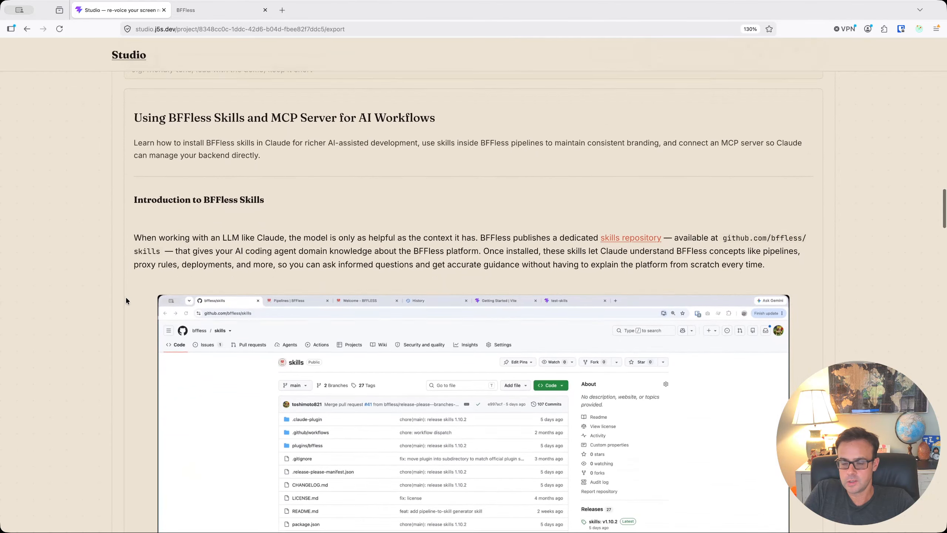
scroll(135, 300, down, 5)
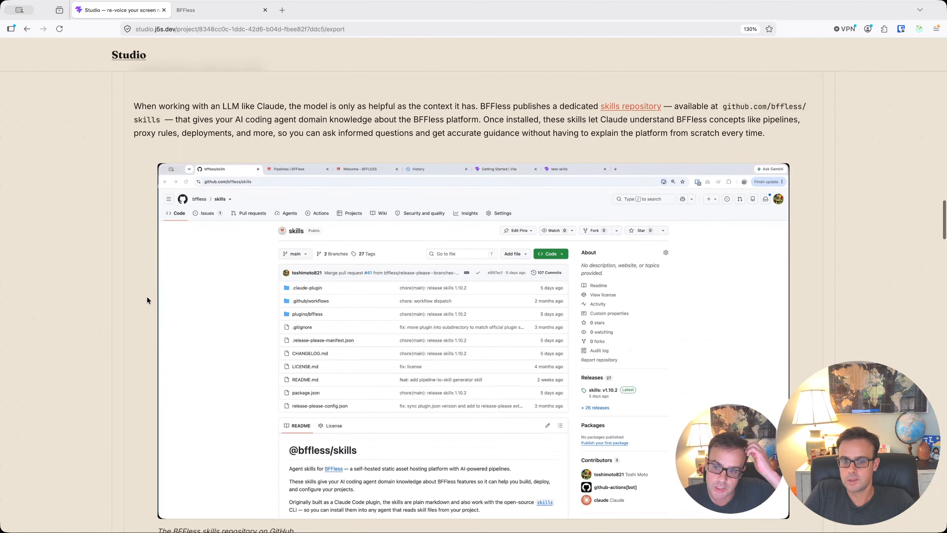
scroll(745, 429, down, 1)
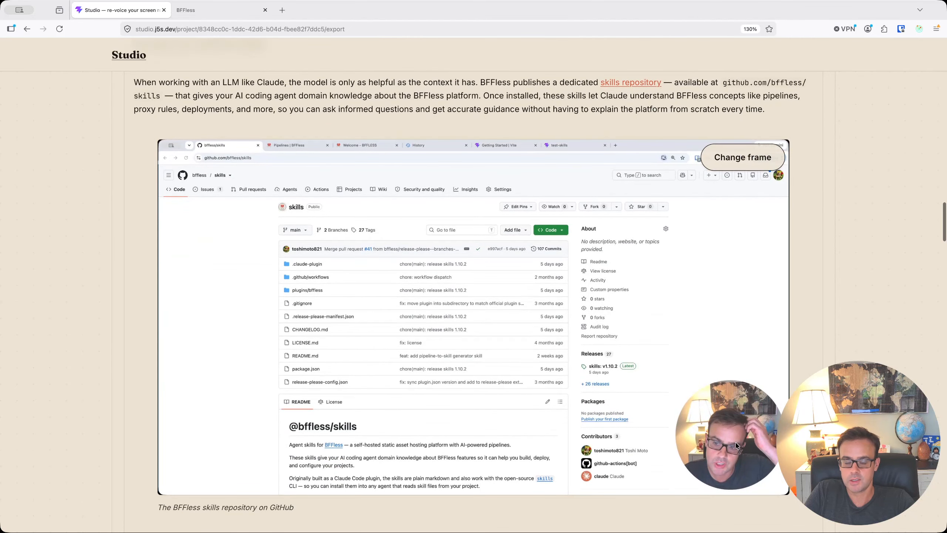
scroll(736, 446, down, 2)
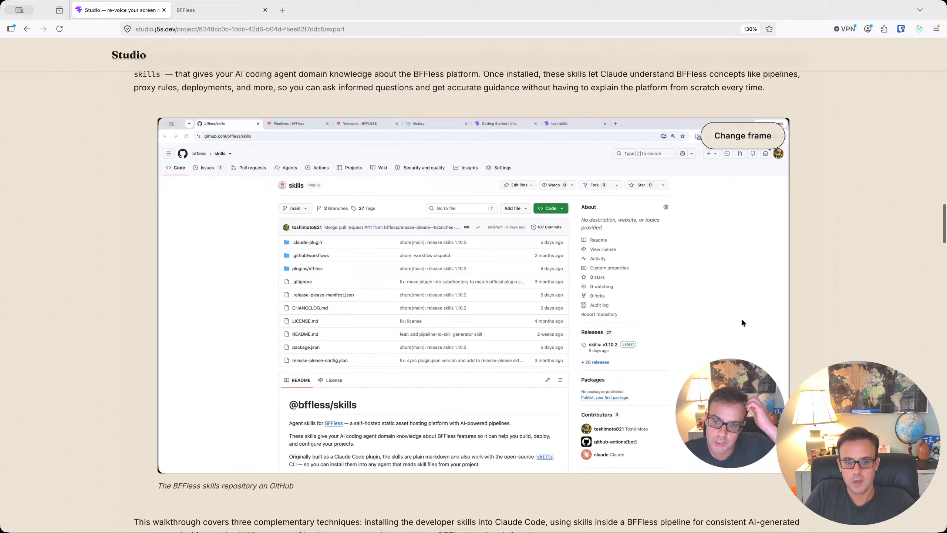
click(732, 143)
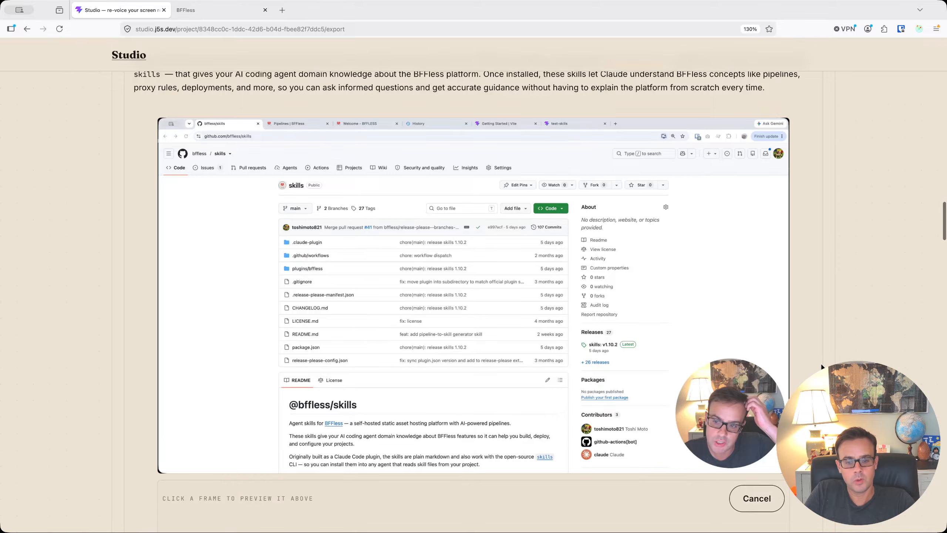
Step: Preview alternative frames for the BFFless skills repository screenshot and replace it with the 0:02 frame
scroll(785, 371, down, 2)
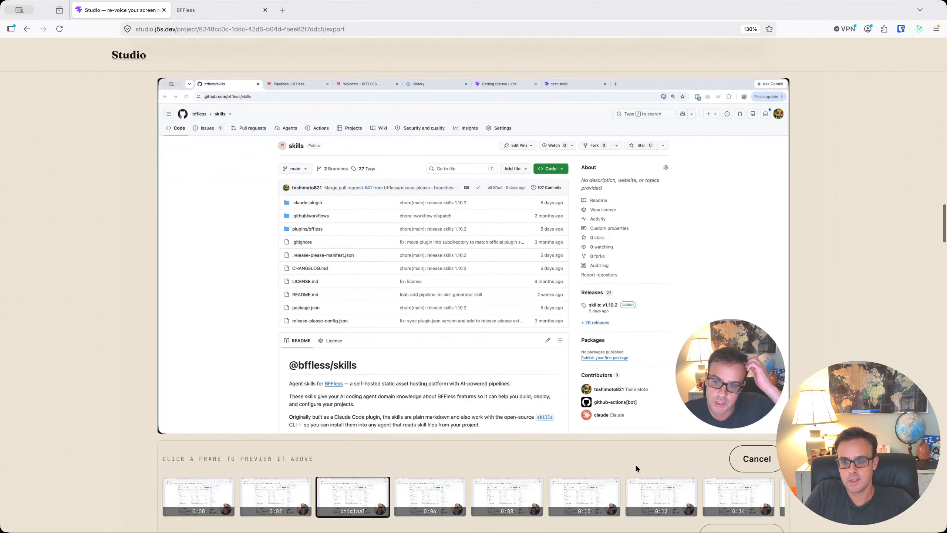
click(412, 508)
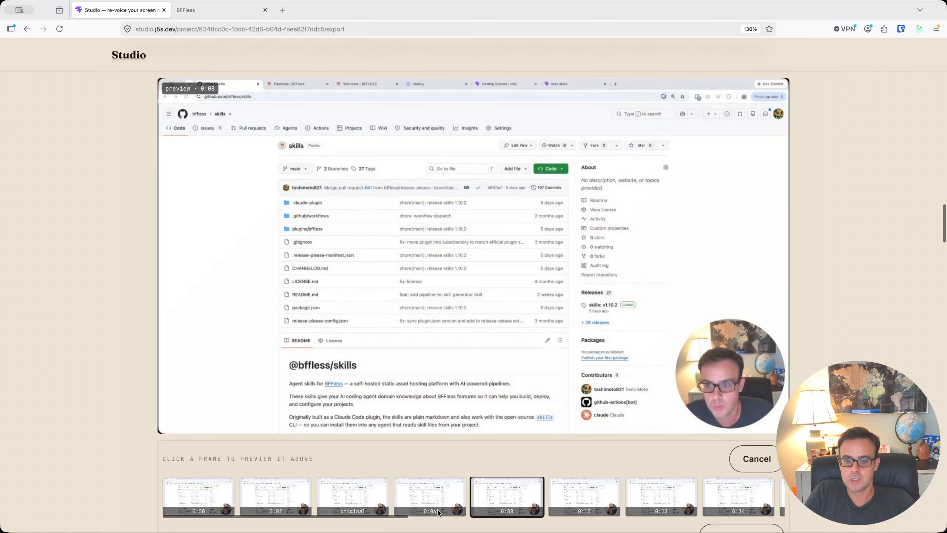
click(249, 507)
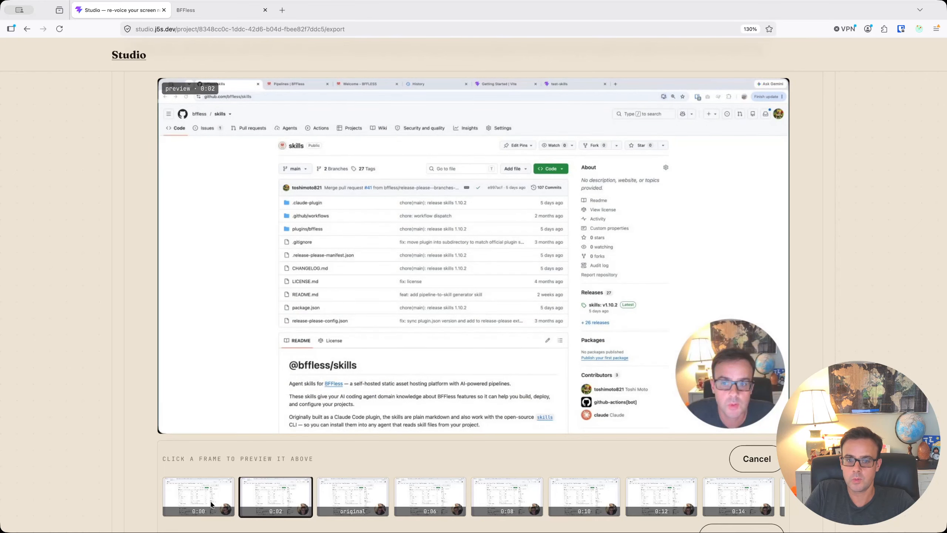
click(224, 504)
click(249, 502)
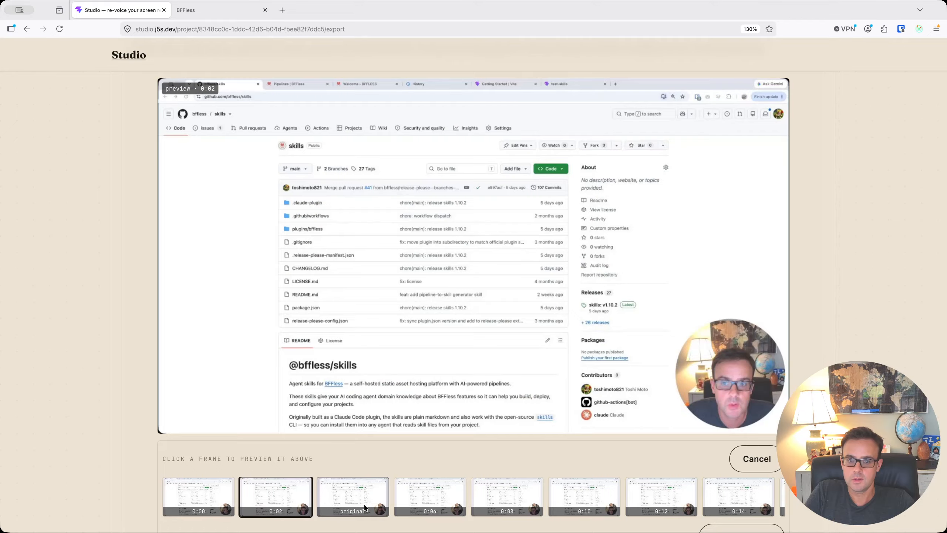
click(508, 510)
click(596, 511)
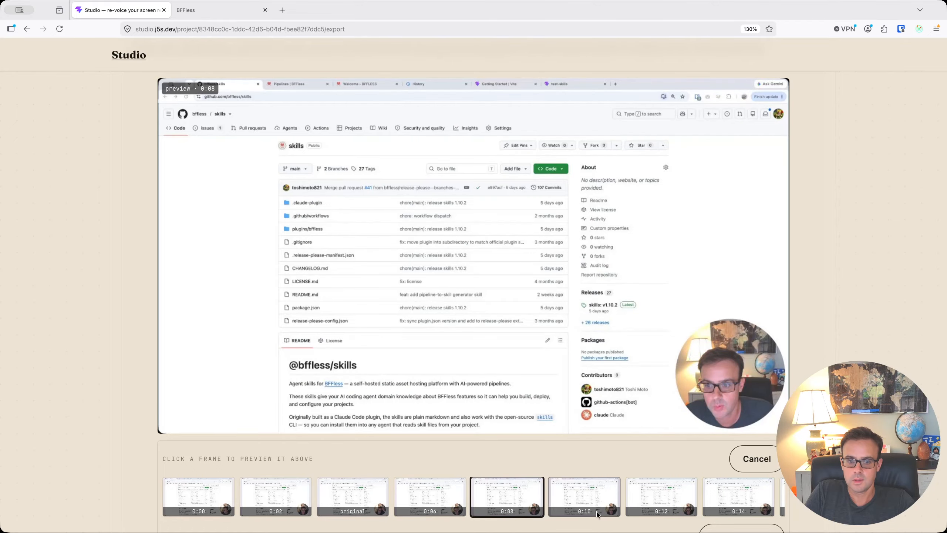
click(737, 512)
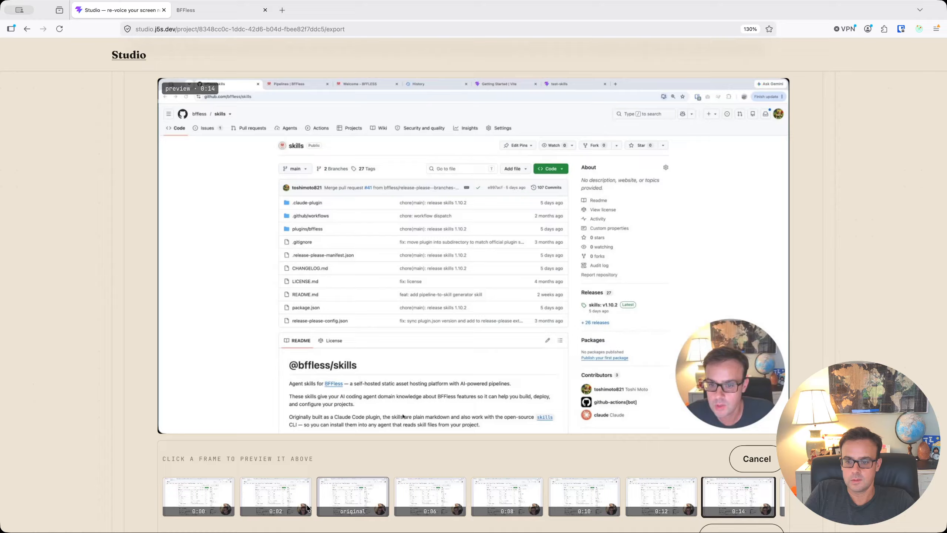
click(310, 508)
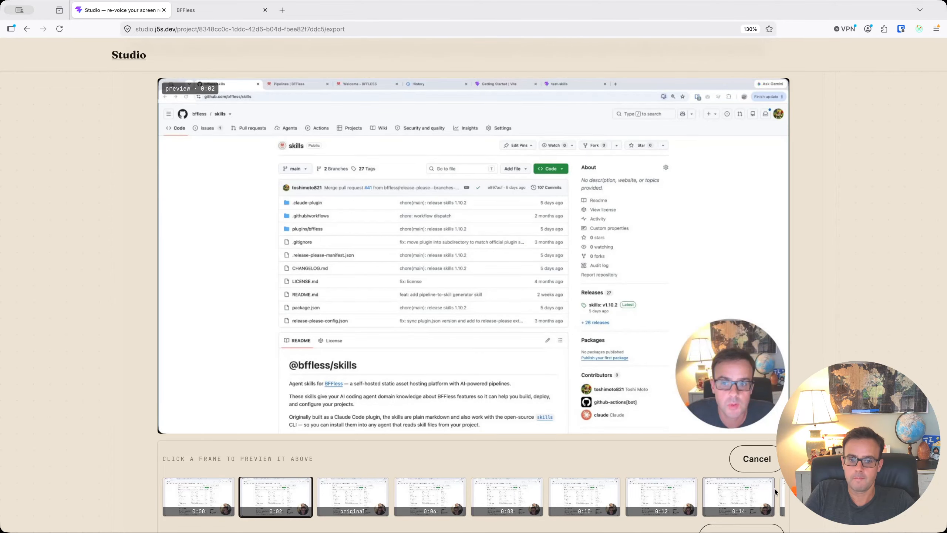
scroll(774, 487, down, 2)
click(753, 493)
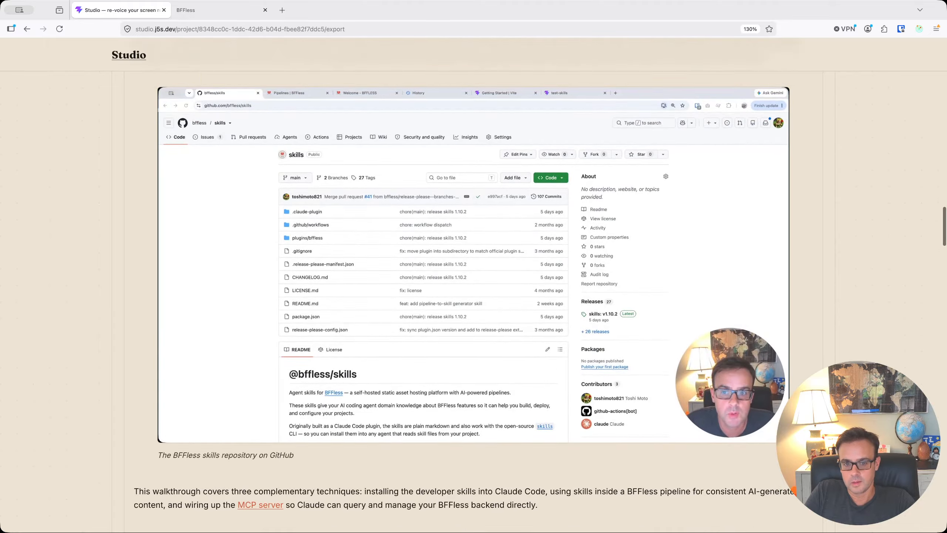
Step: Review the blog post's walkthrough overview and the marketplace command in the Installing Developer Skills in Claude section
scroll(474, 284, down, 1)
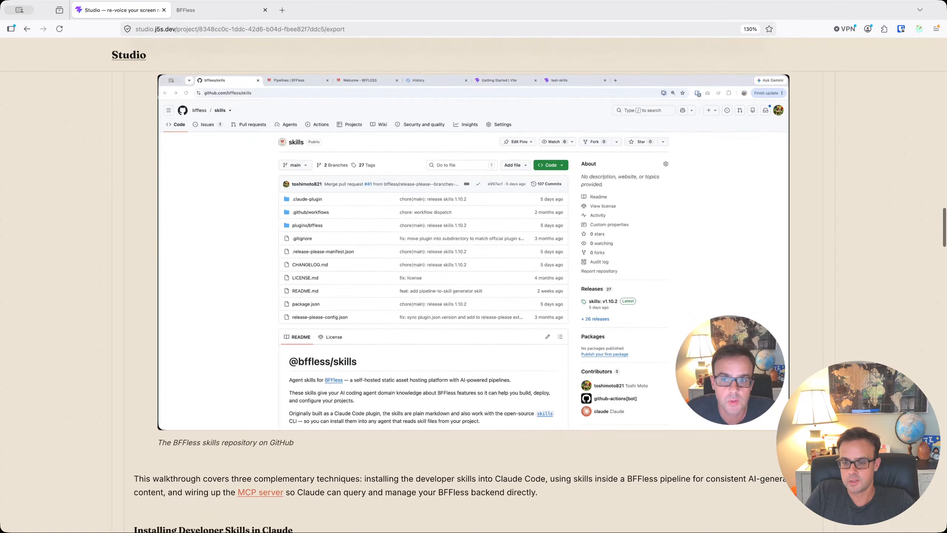
scroll(474, 283, down, 1)
scroll(584, 469, down, 5)
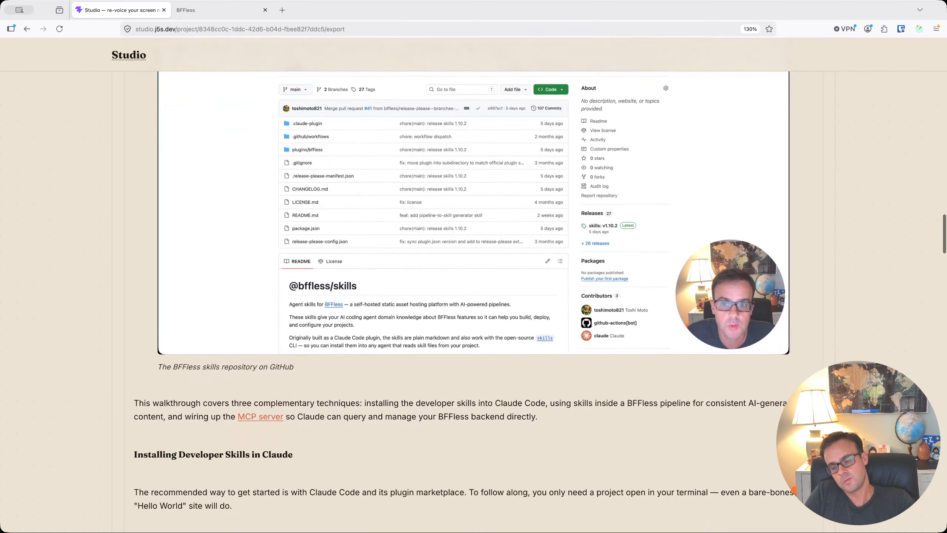
scroll(585, 469, down, 10)
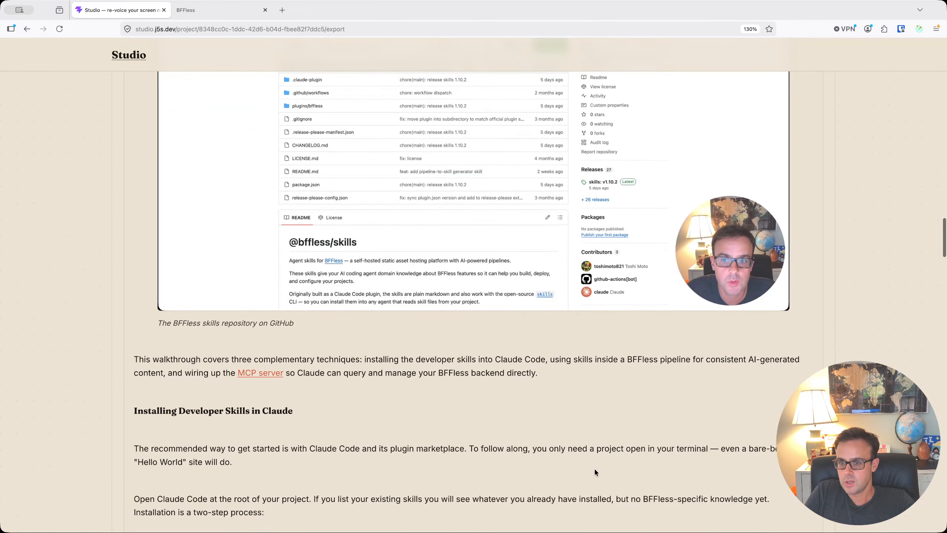
scroll(537, 438, down, 1)
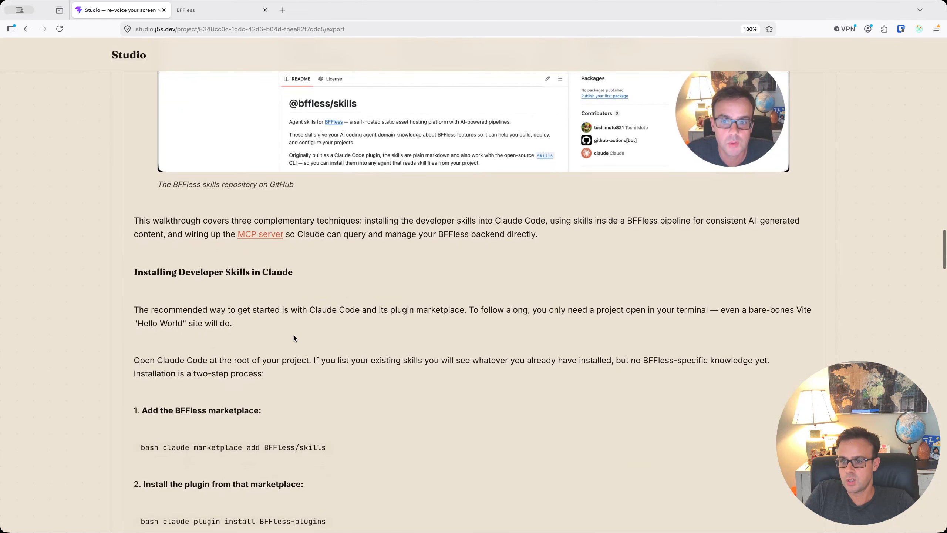
scroll(327, 374, down, 5)
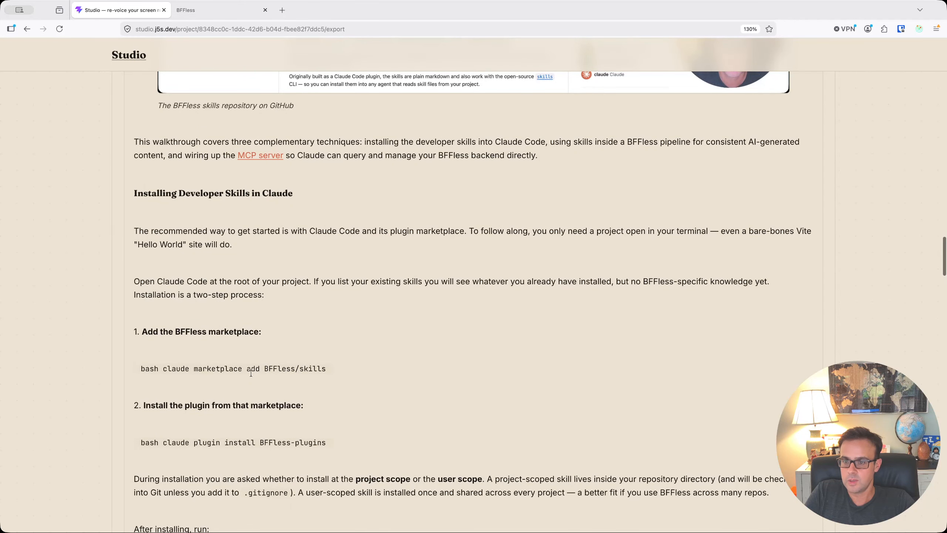
scroll(326, 373, down, 3)
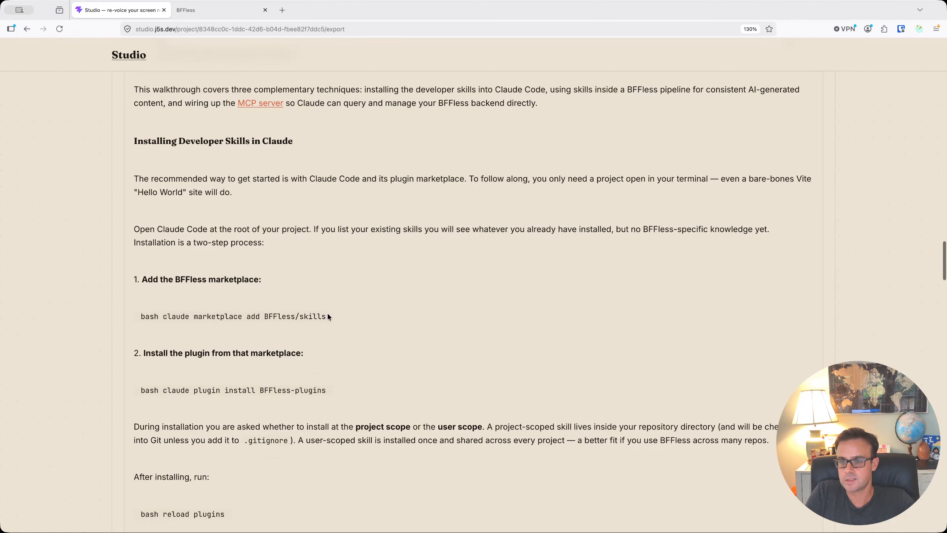
drag(327, 316, 241, 317)
click(261, 311)
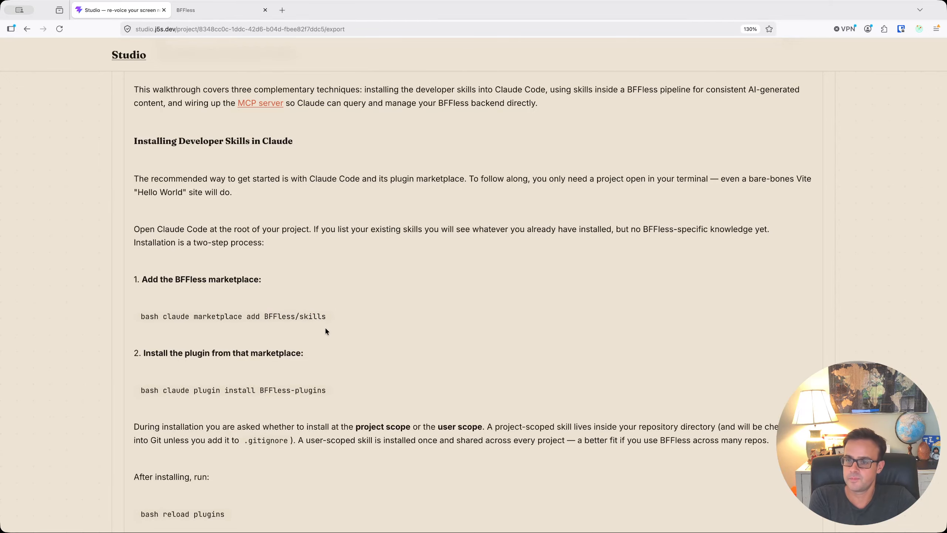
Step: Examine the blog post's installation scope notes, plugin reload command and Claude Code terminal screenshot
scroll(326, 331, down, 5)
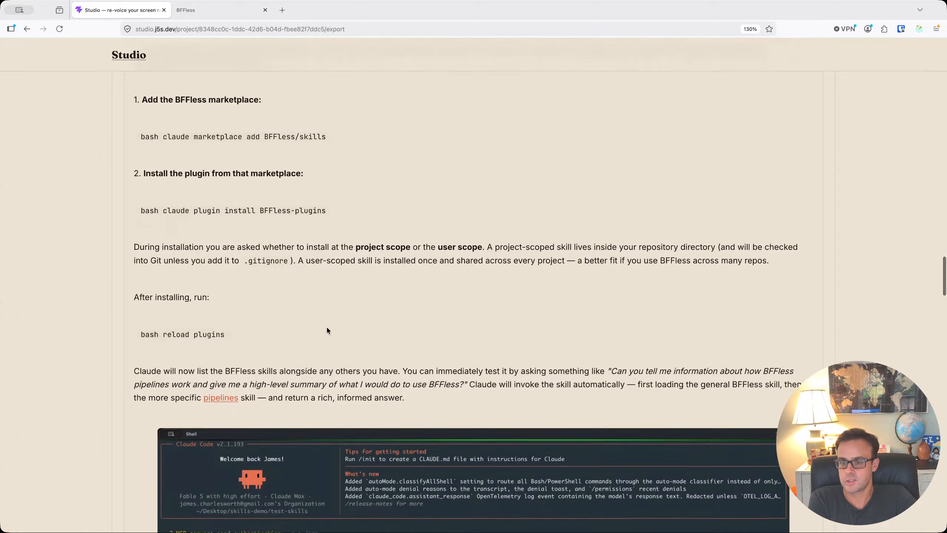
scroll(327, 330, down, 4)
scroll(327, 330, up, 5)
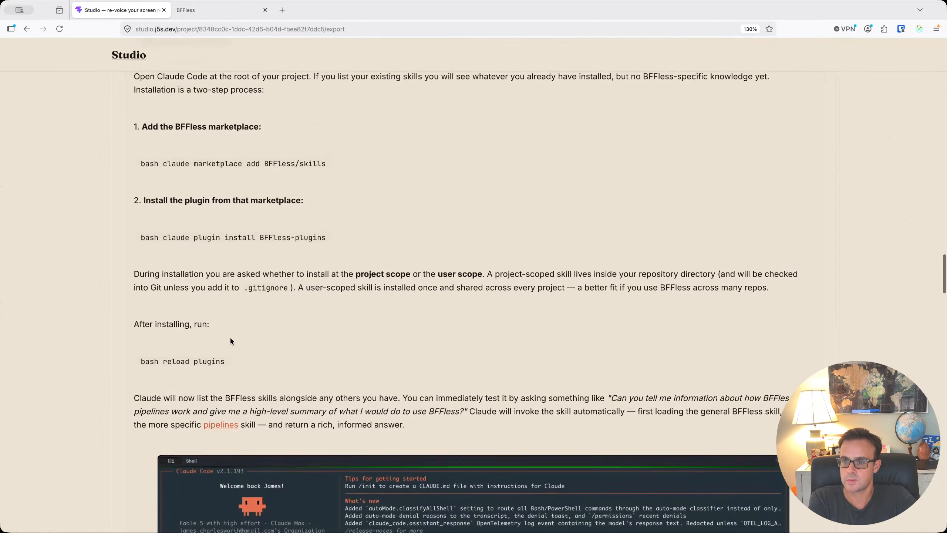
scroll(230, 340, down, 4)
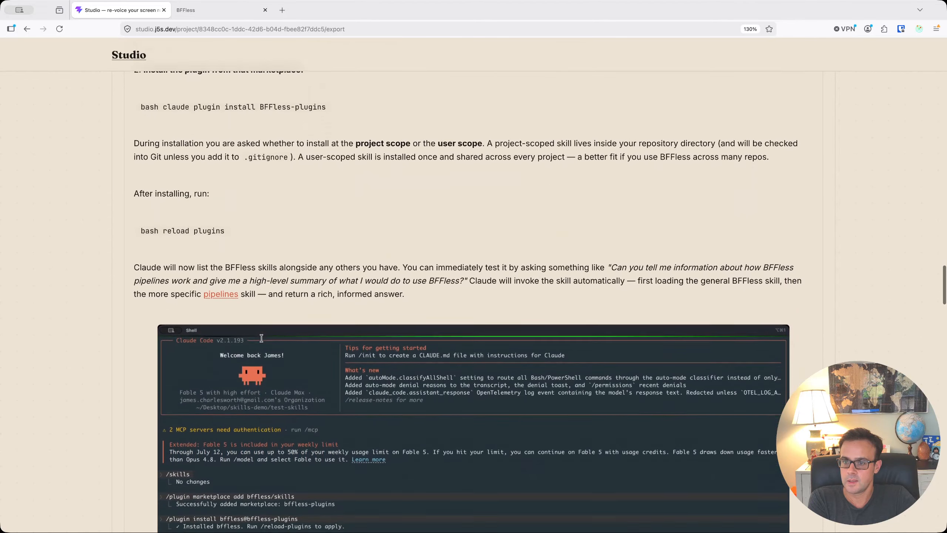
scroll(261, 338, down, 5)
scroll(261, 338, up, 3)
scroll(263, 341, down, 1)
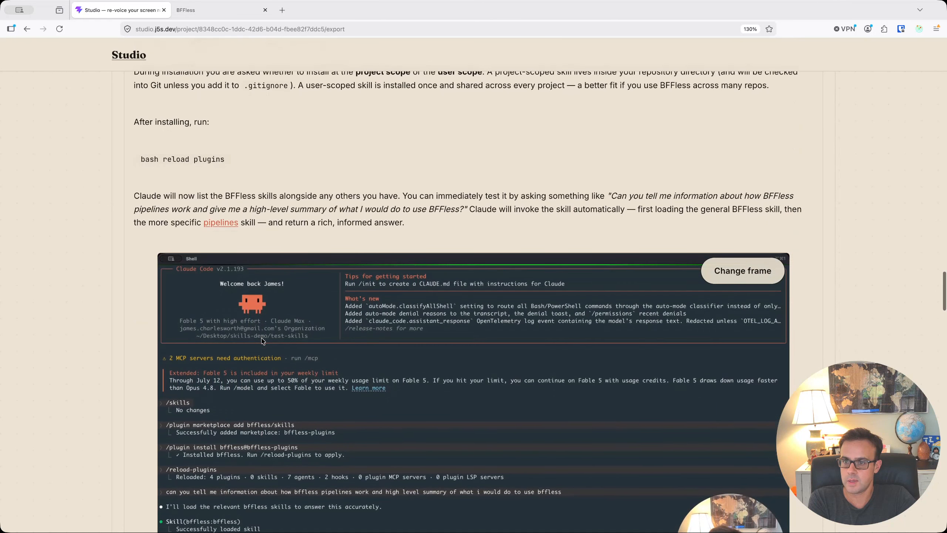
Step: Recheck the blog post's reload, plugin install and marketplace commands against those in the terminal screenshot
scroll(218, 173, up, 1)
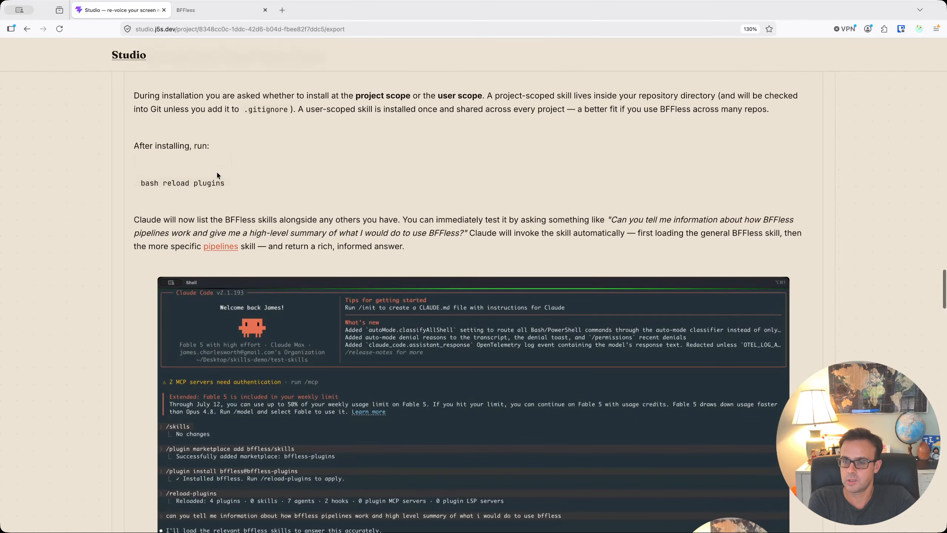
scroll(239, 209, up, 2)
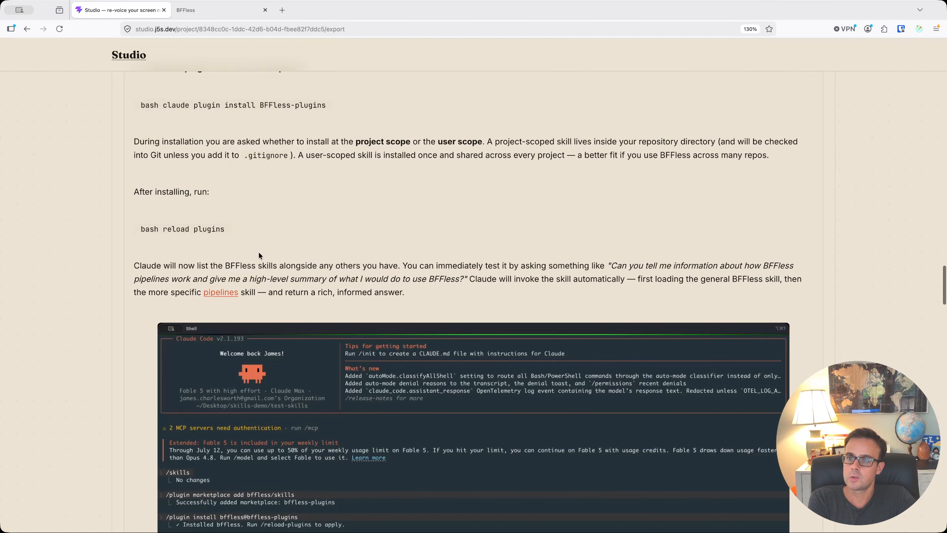
scroll(258, 252, up, 4)
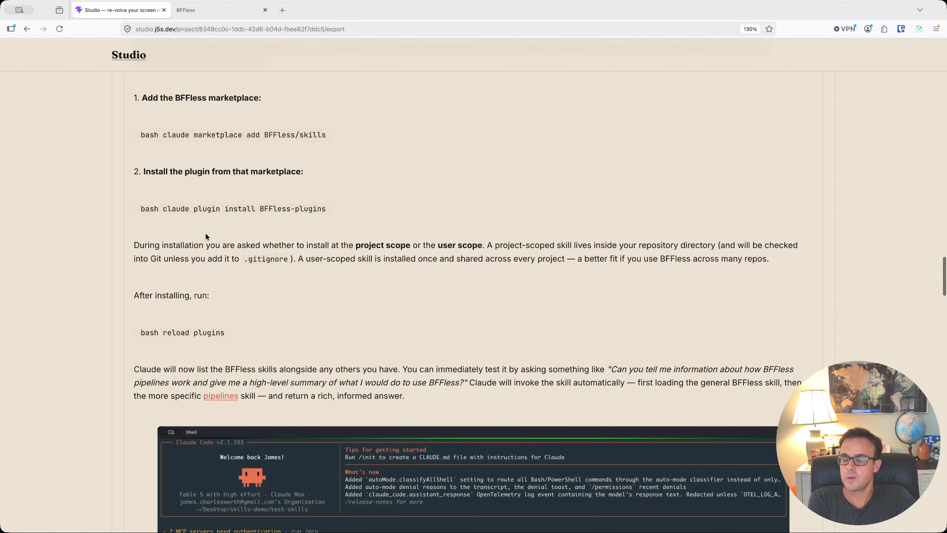
scroll(224, 234, up, 1)
scroll(224, 242, up, 1)
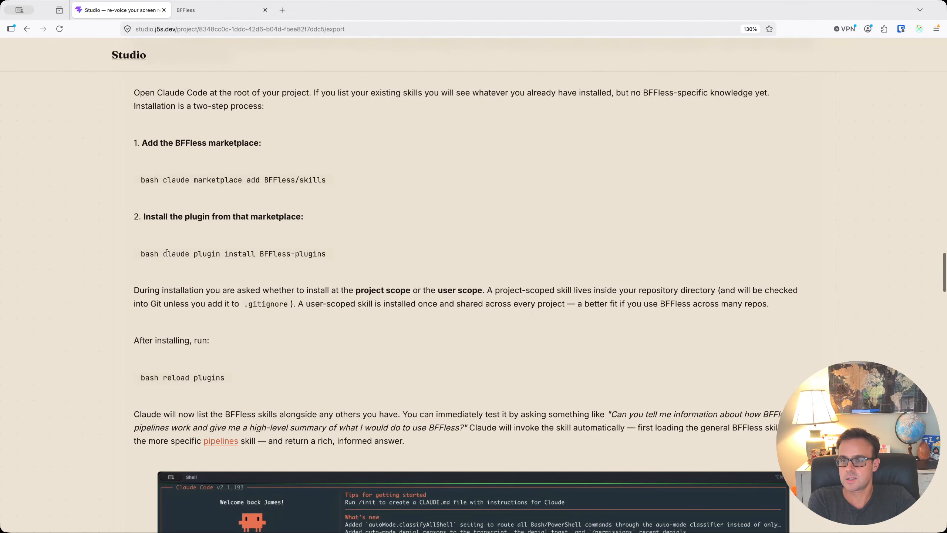
scroll(321, 250, up, 2)
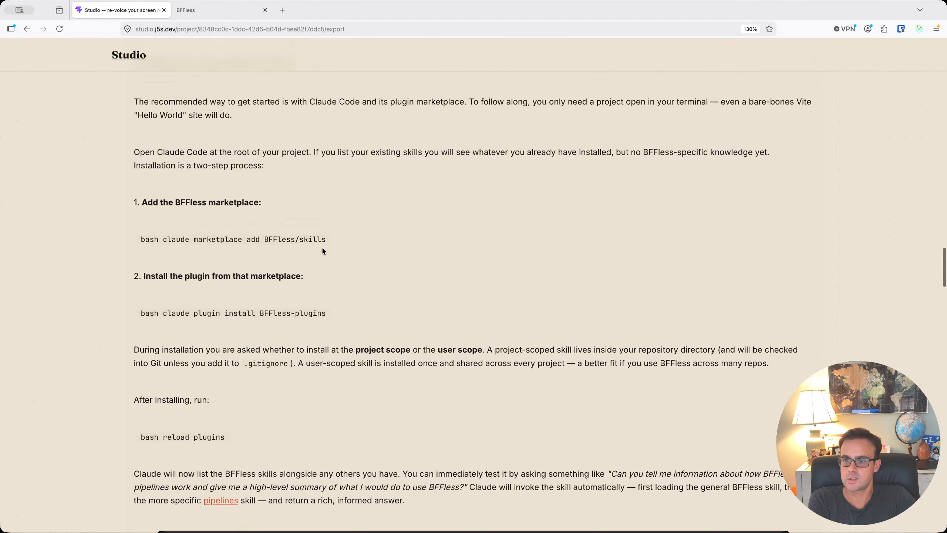